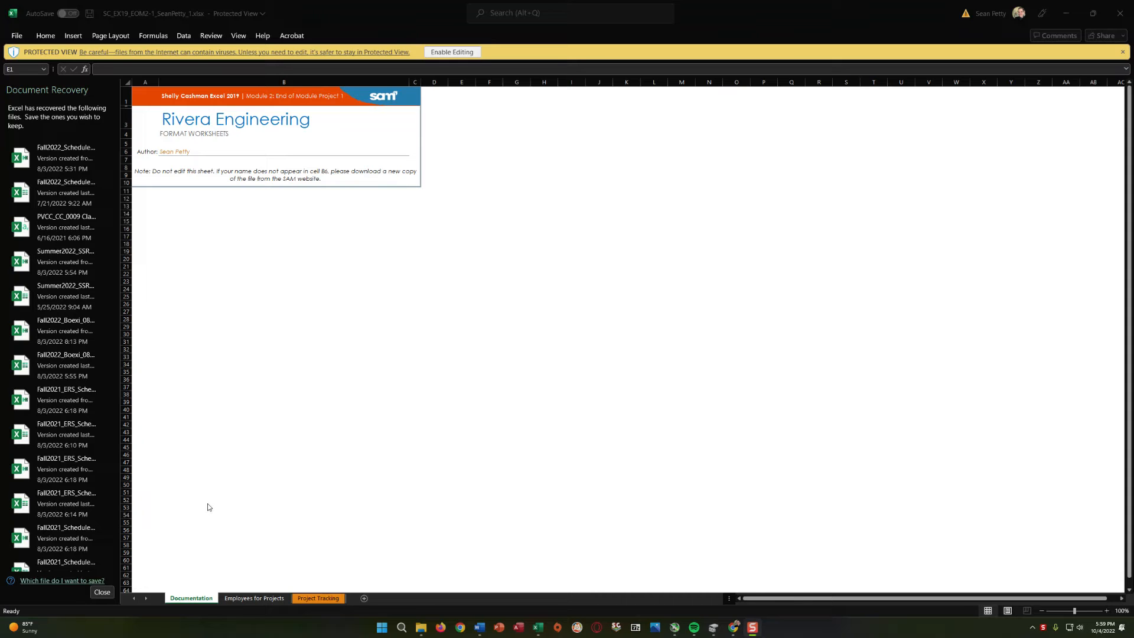
Enable editing of the protected workbook and save a copy in Downloads with the file name ending in _2.
click(101, 593)
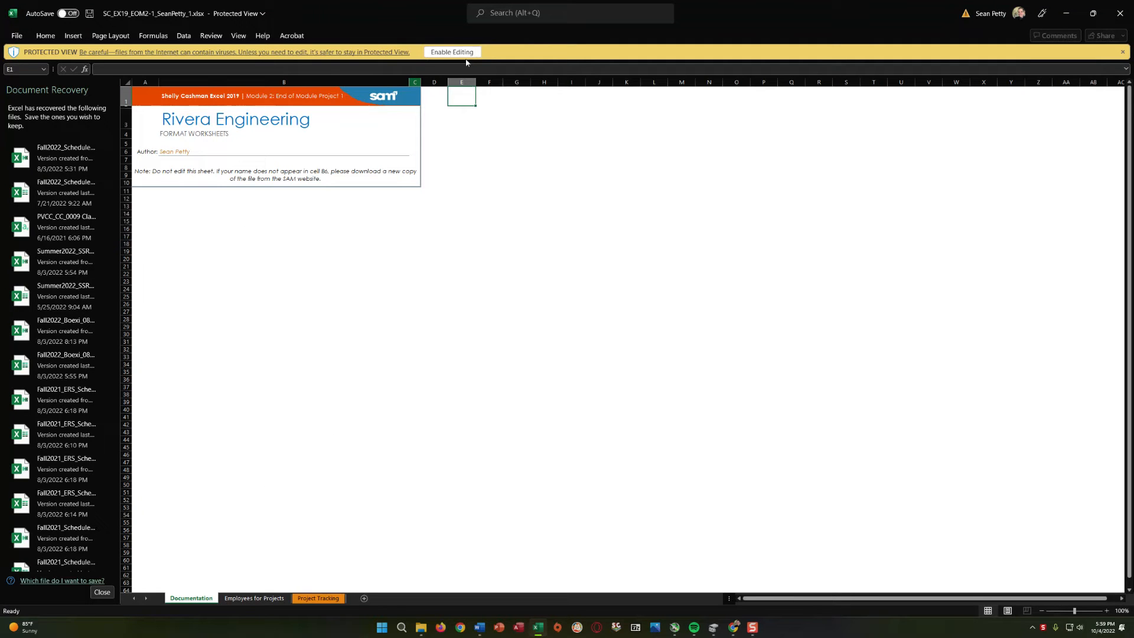
click(448, 55)
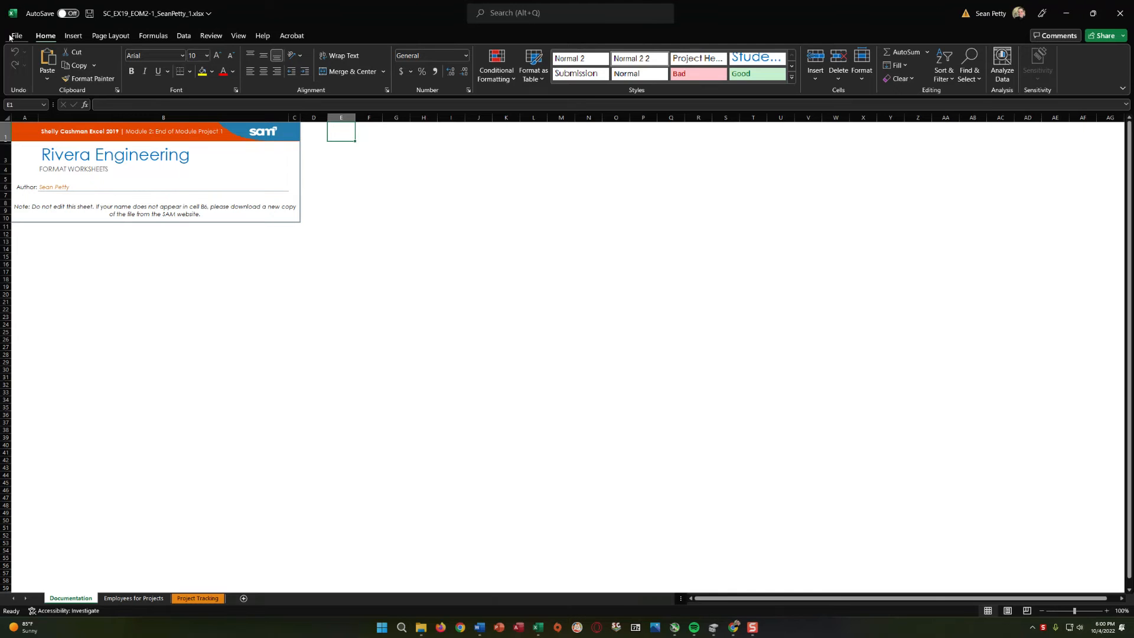
click(16, 35)
click(33, 167)
click(388, 79)
click(387, 79)
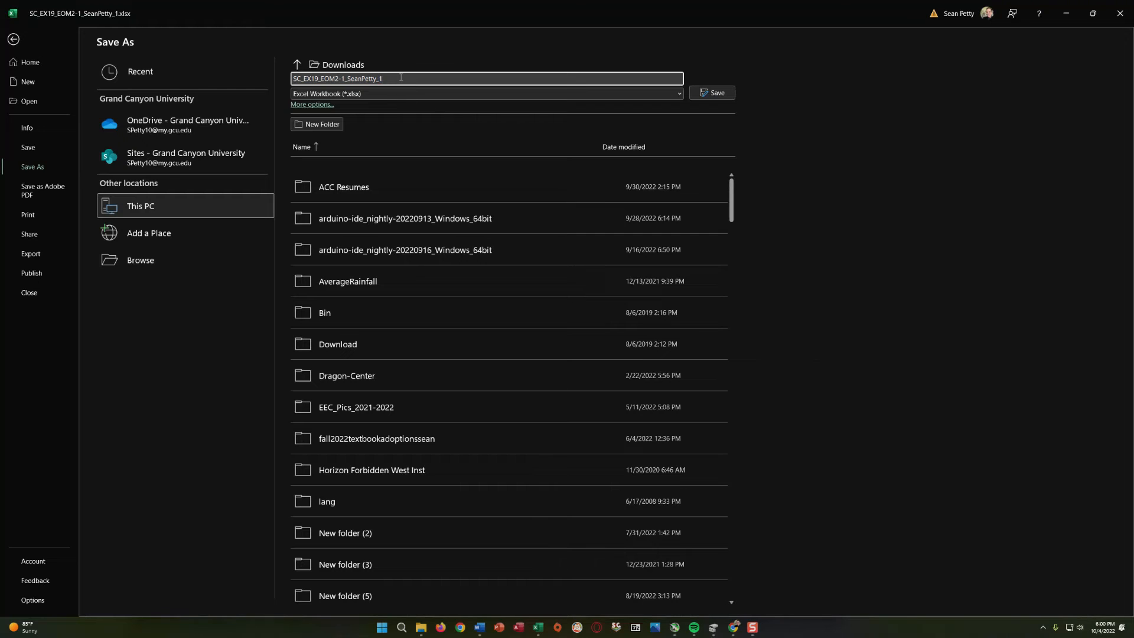
text(1)
text(2)
click(708, 93)
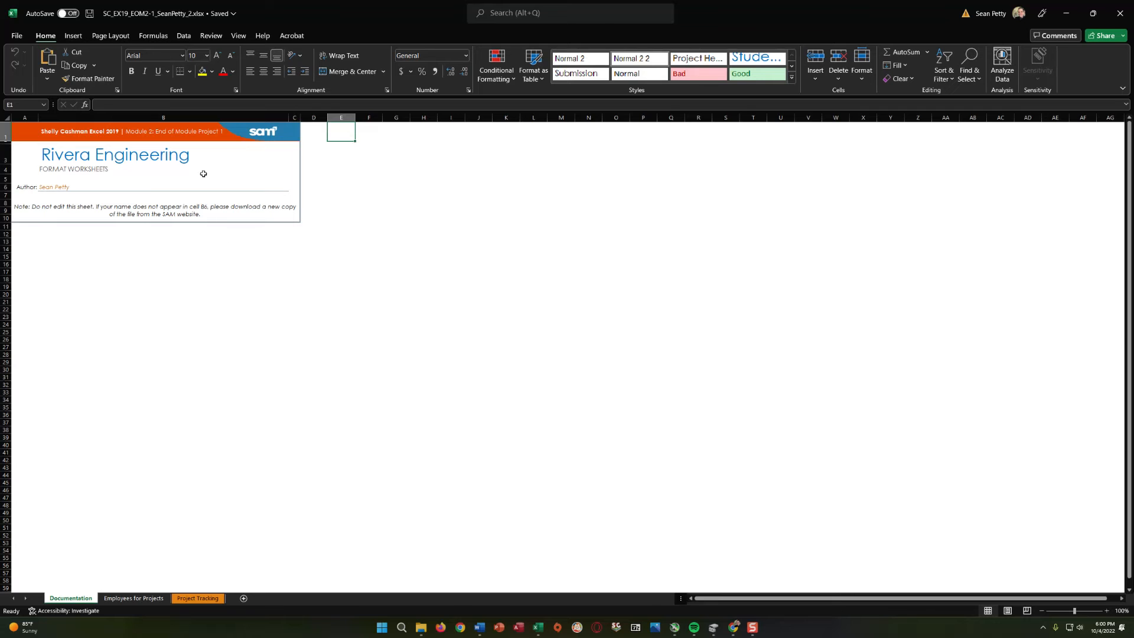
Look through the Documentation, Employees for Projects and Project Tracking worksheets.
click(147, 598)
click(204, 599)
click(142, 598)
click(71, 598)
click(142, 598)
click(198, 598)
click(146, 598)
click(197, 598)
click(141, 598)
click(71, 598)
click(115, 598)
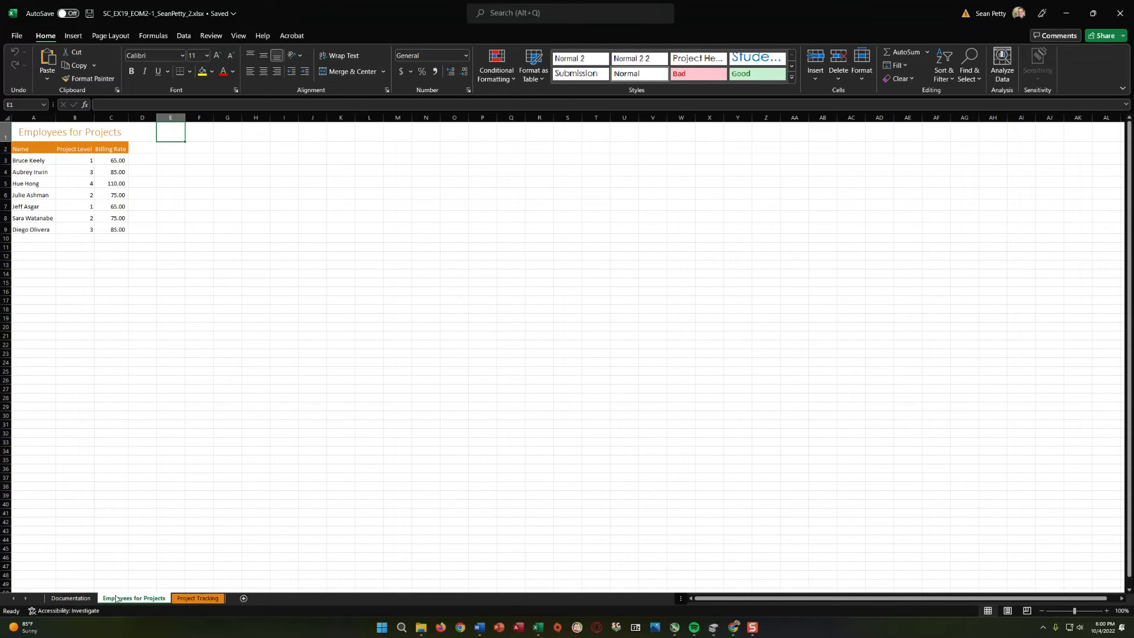
click(71, 598)
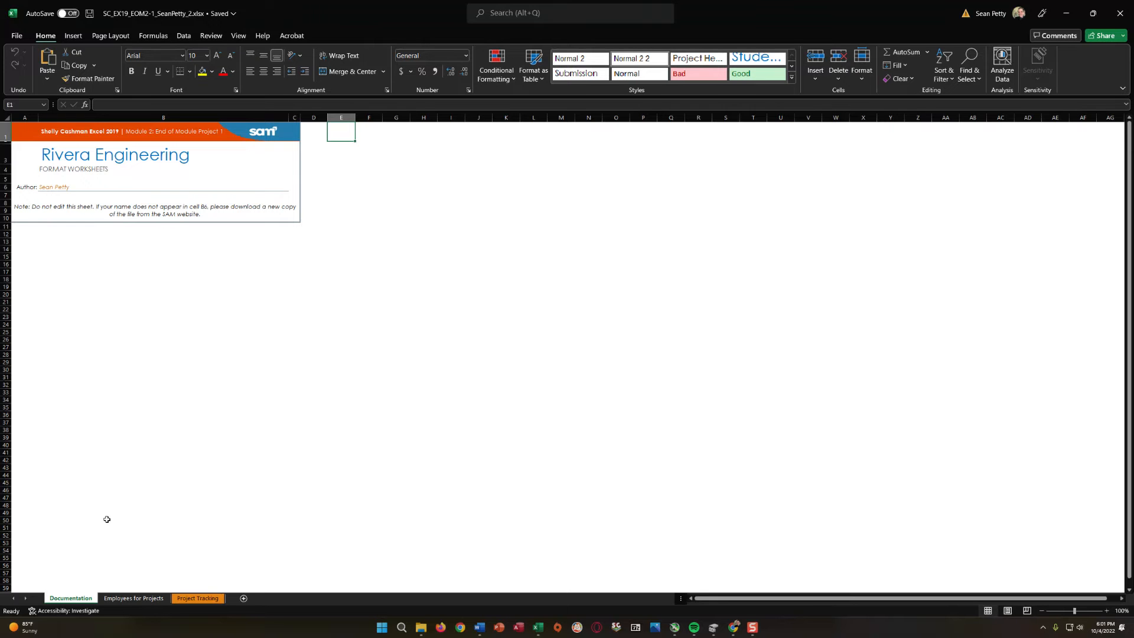
Apply the Office theme to the workbook from the Employees for Projects worksheet.
click(133, 598)
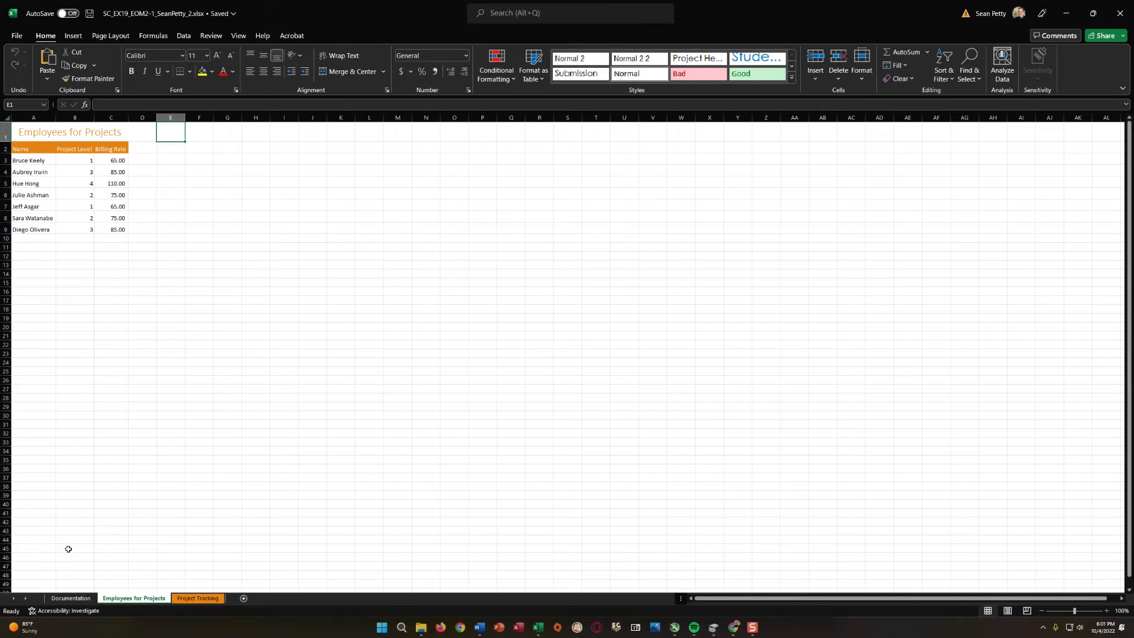
click(111, 36)
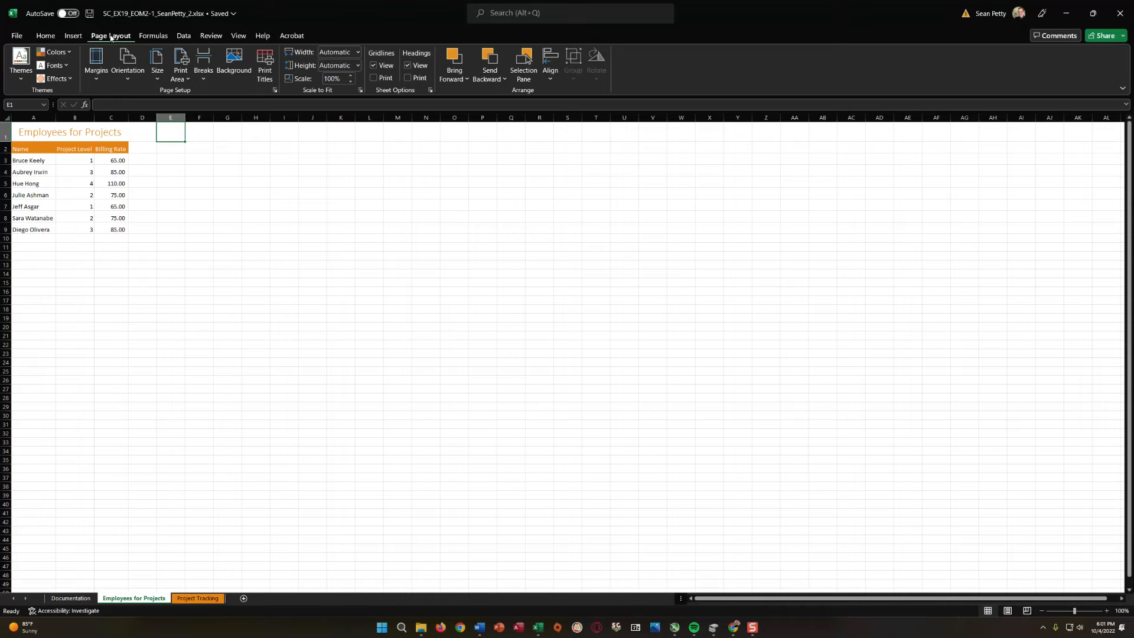
click(23, 79)
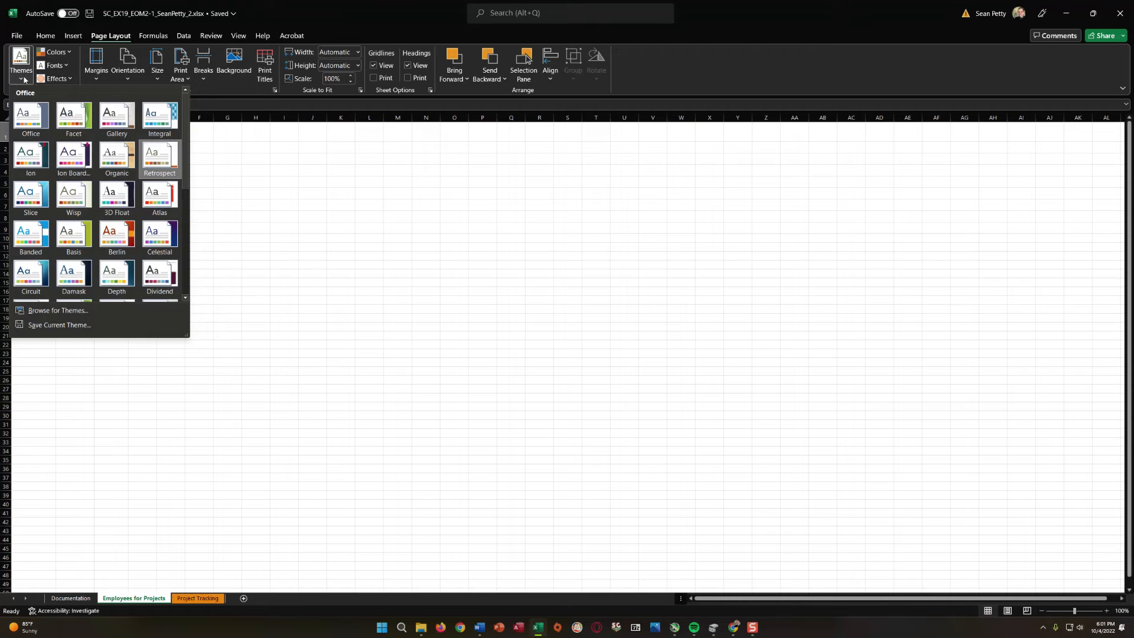
click(22, 112)
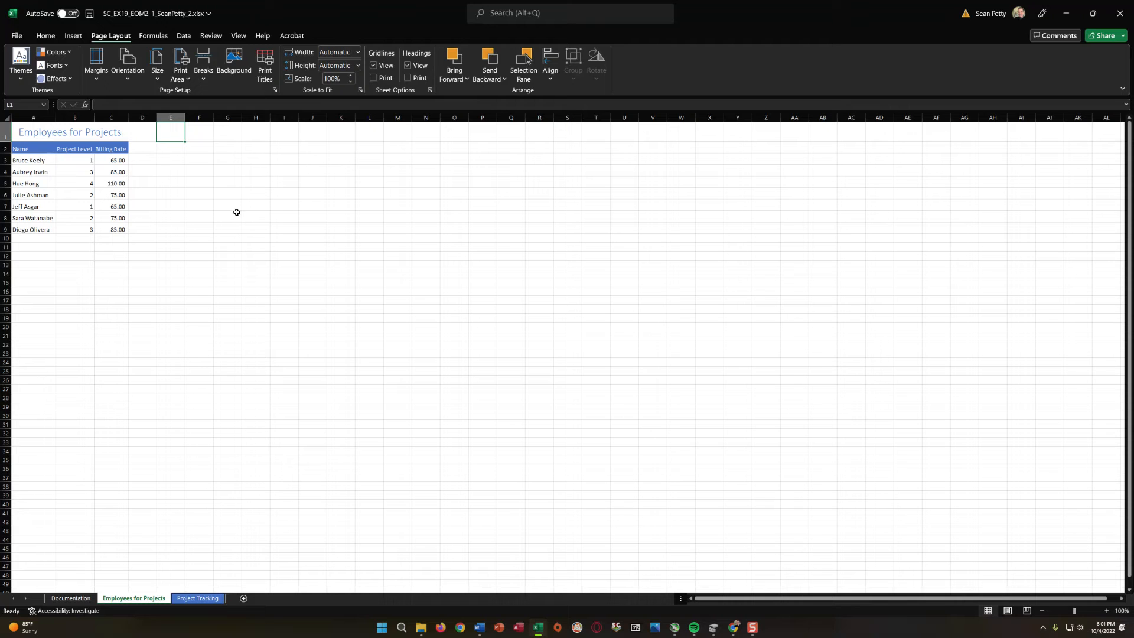
click(42, 133)
click(49, 197)
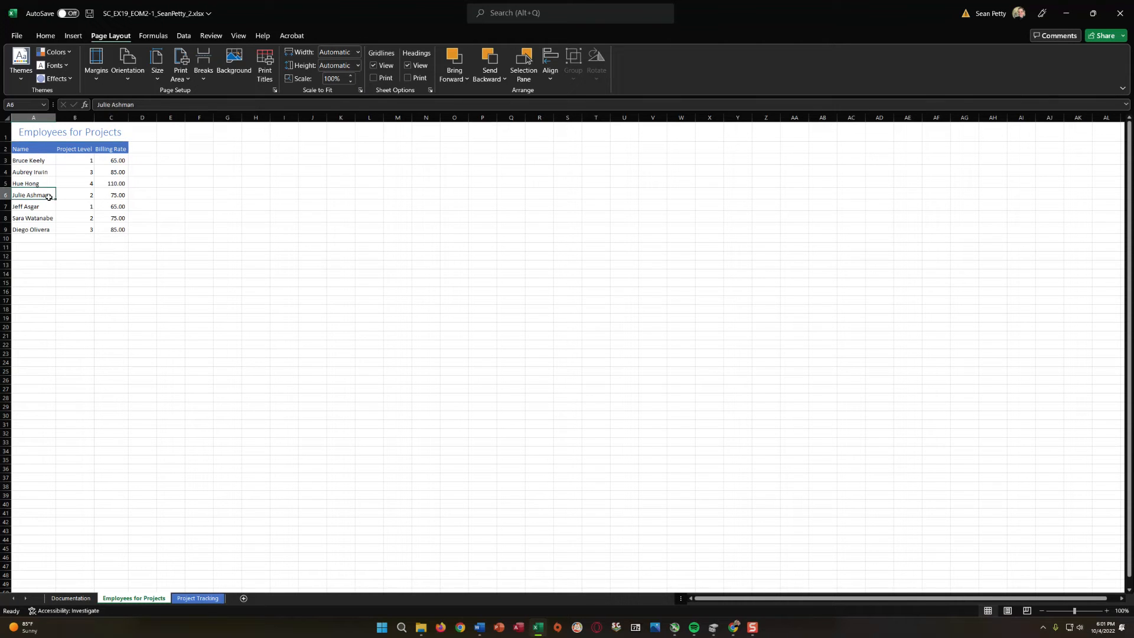
click(16, 134)
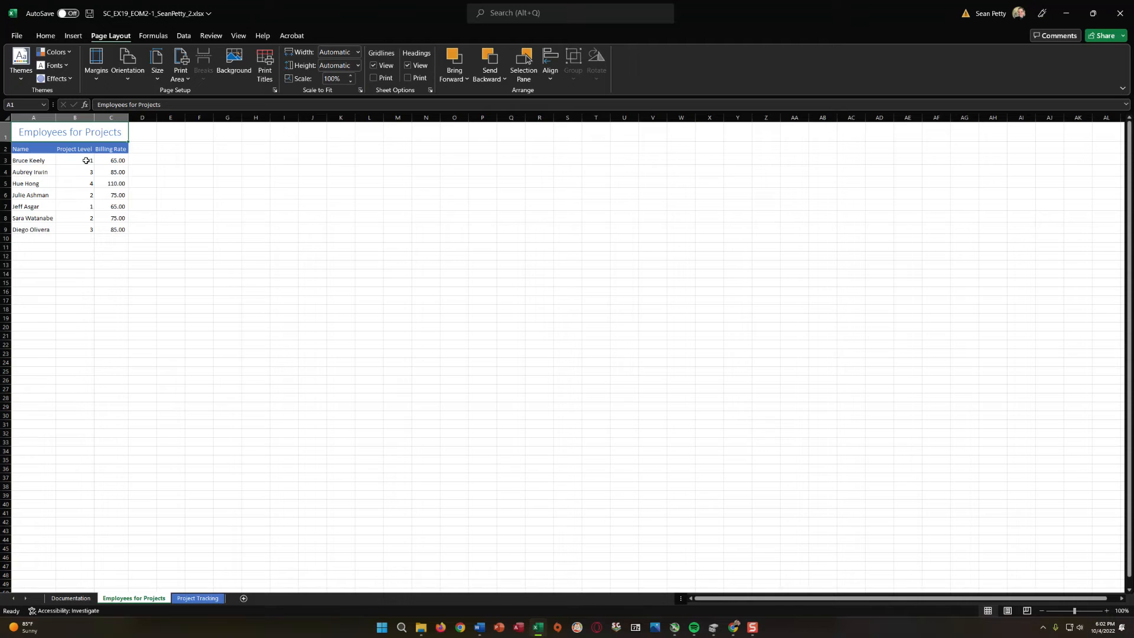
double_click(114, 133)
click(118, 203)
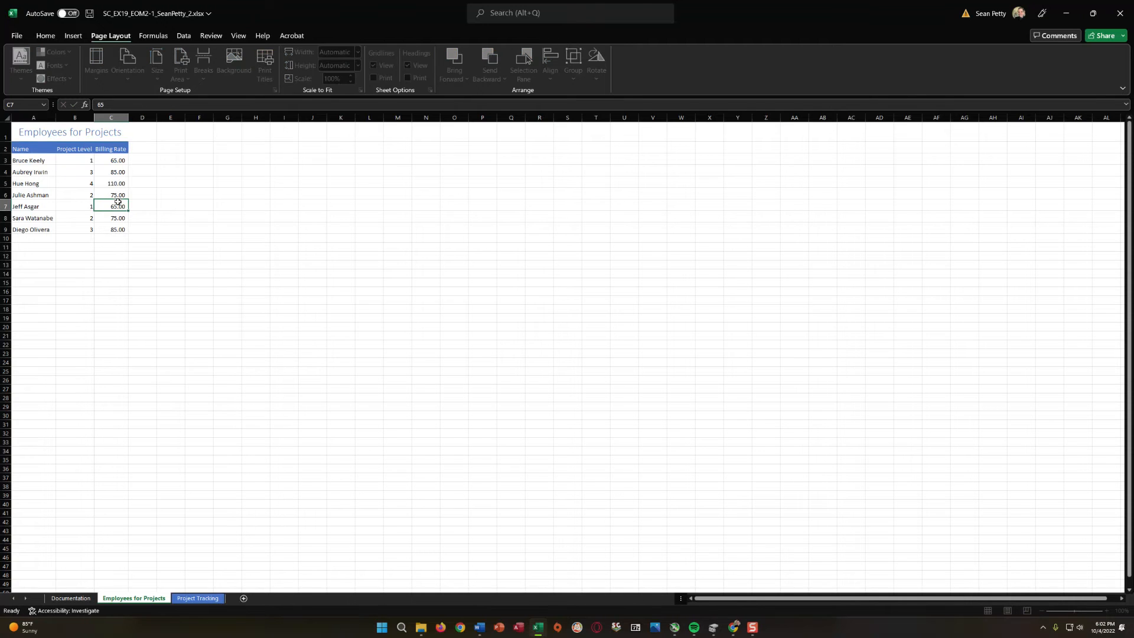
Decrease the font size of the merged title in cell A1 to 18.
click(80, 134)
click(46, 35)
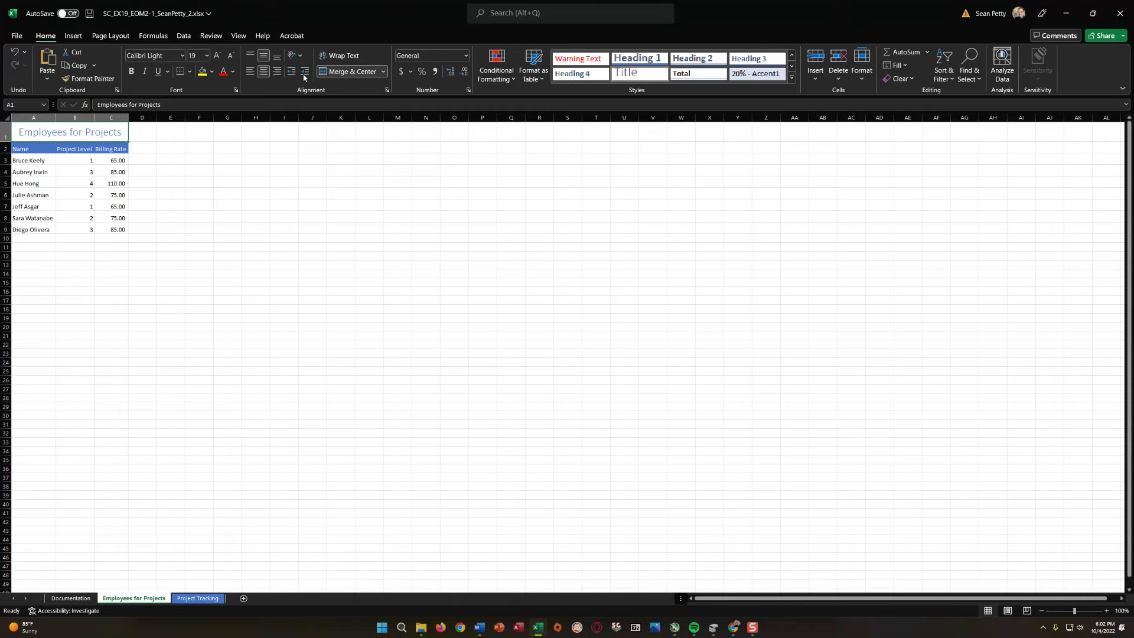
click(51, 227)
click(42, 136)
click(229, 57)
click(71, 181)
click(68, 136)
click(78, 182)
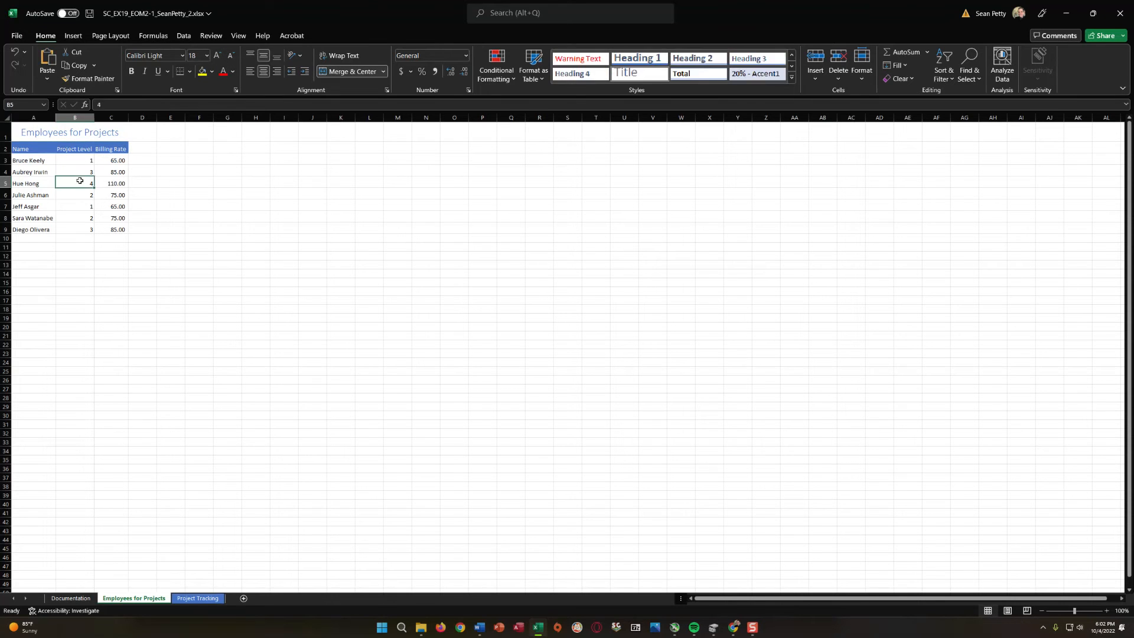
click(114, 184)
click(66, 226)
click(122, 185)
click(44, 191)
click(46, 170)
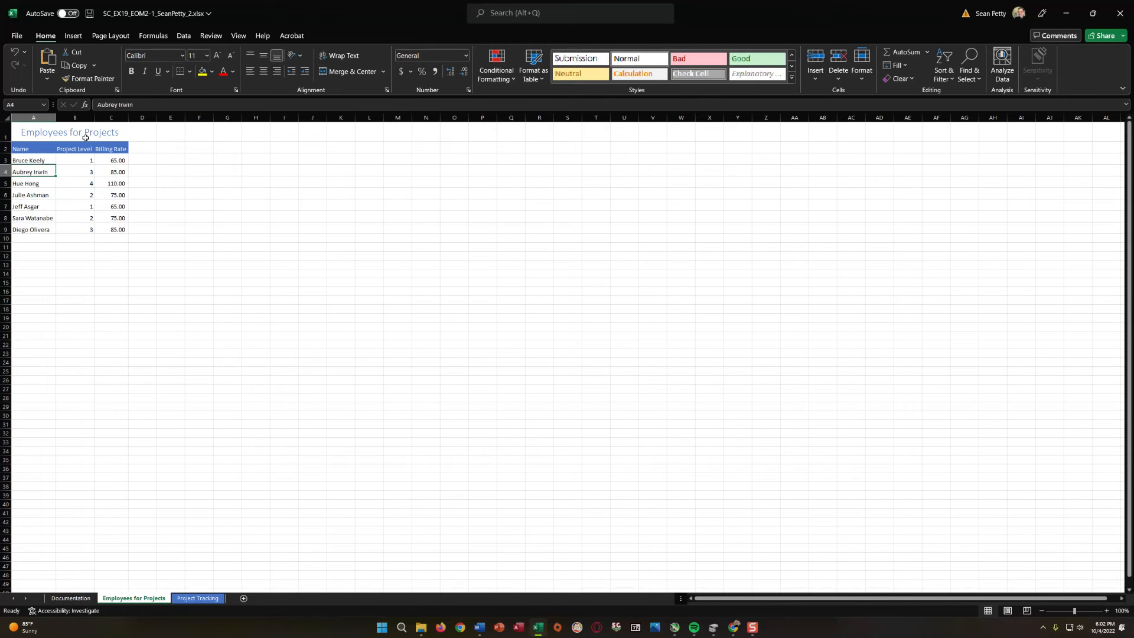
Fill the merged title cell Employees for Projects with Blue, Accent 1, Lighter 80%.
click(86, 138)
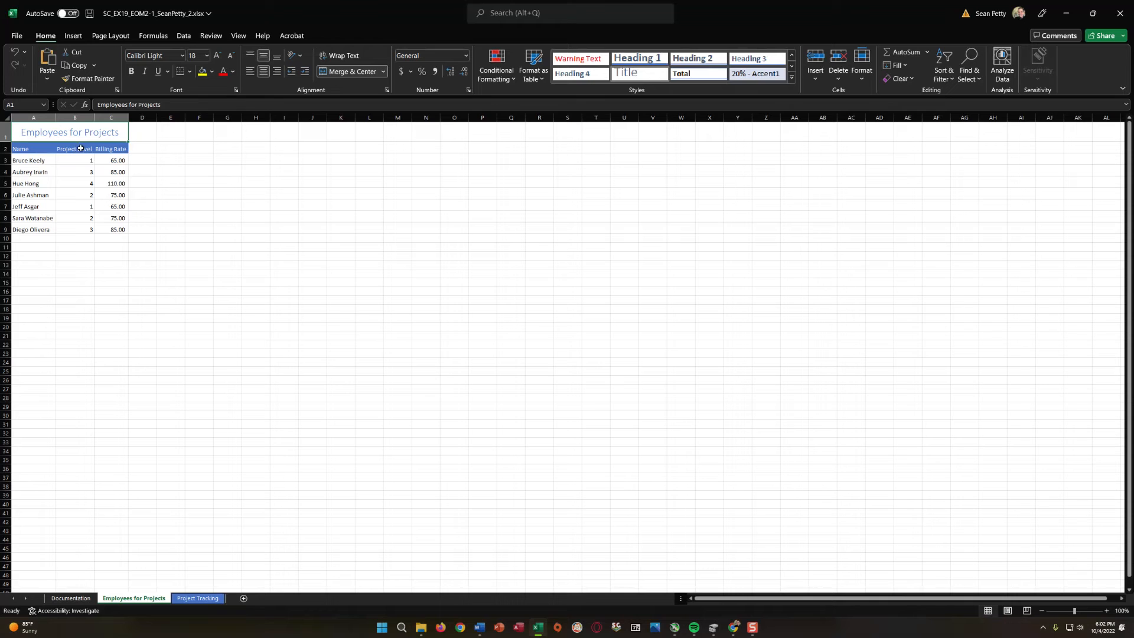
click(212, 72)
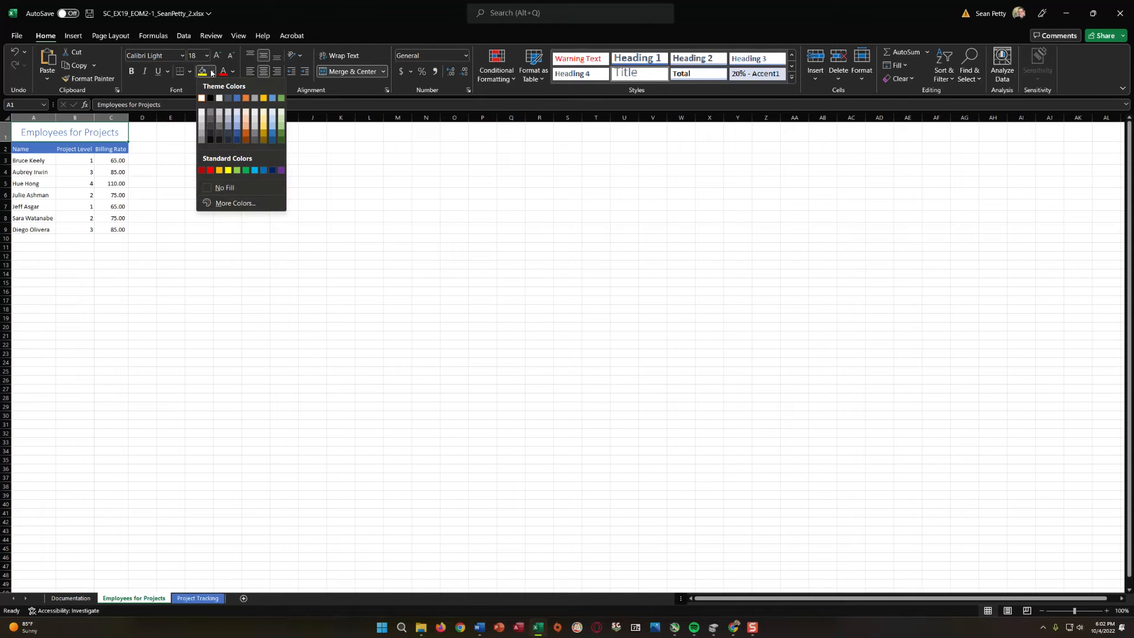
click(239, 113)
click(64, 219)
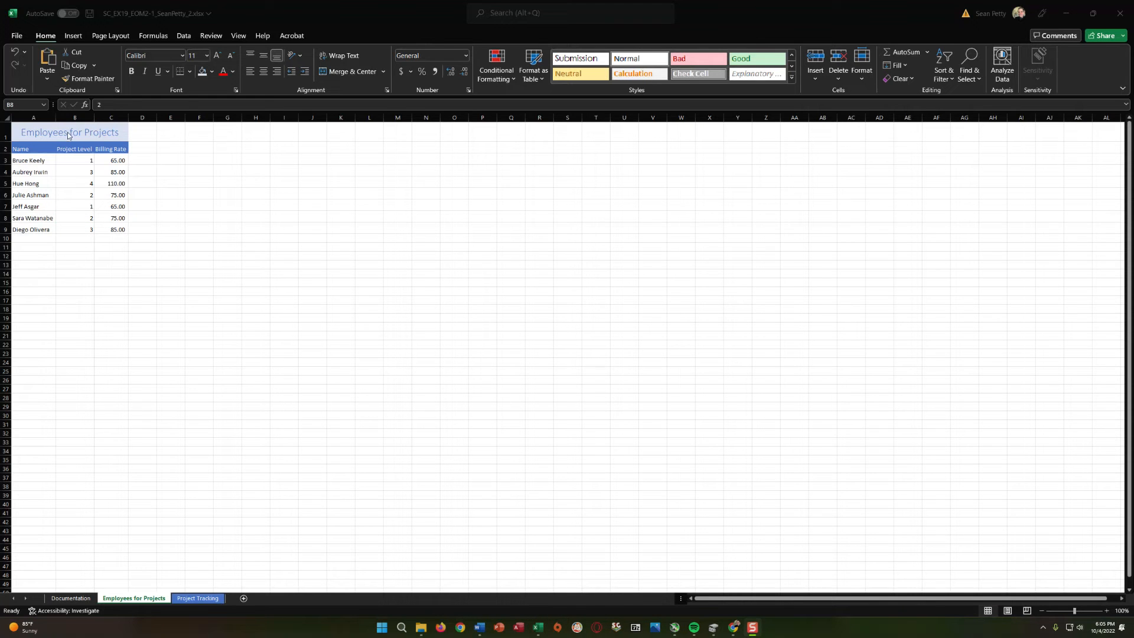
click(55, 135)
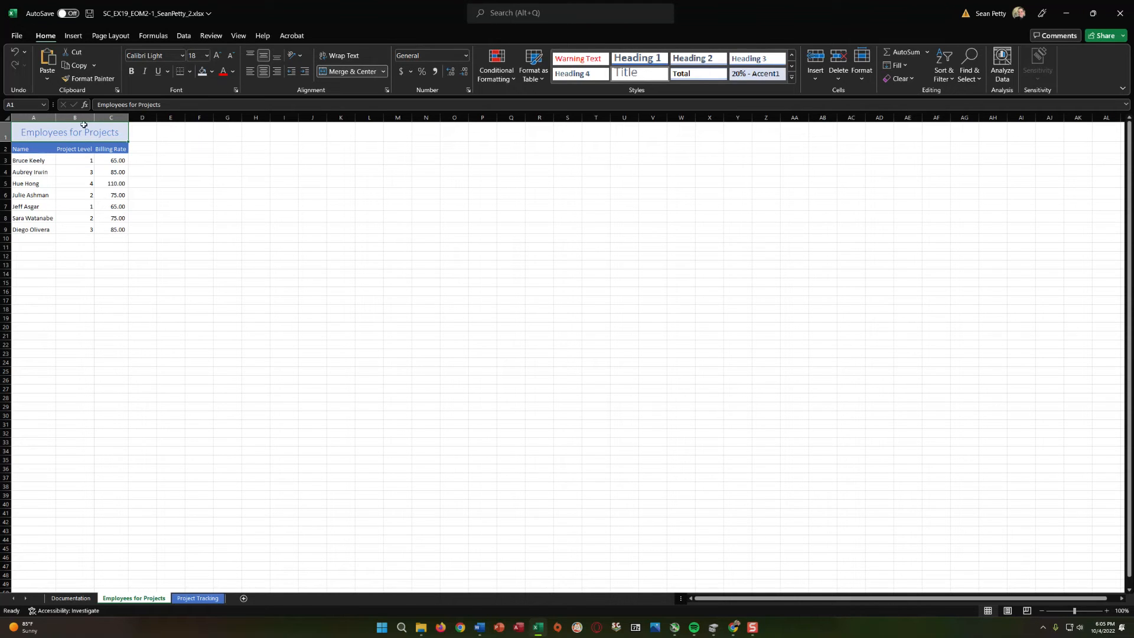
click(69, 255)
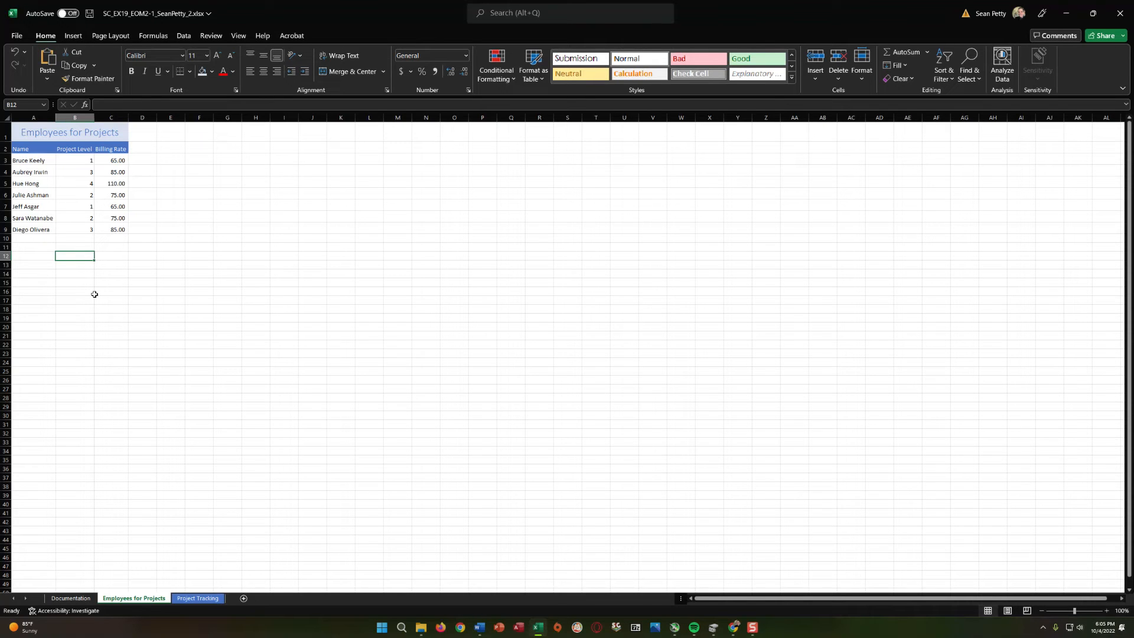
Center the Project Level values in B3:B9 horizontally and align them to the middle vertically.
drag(82, 161, 87, 224)
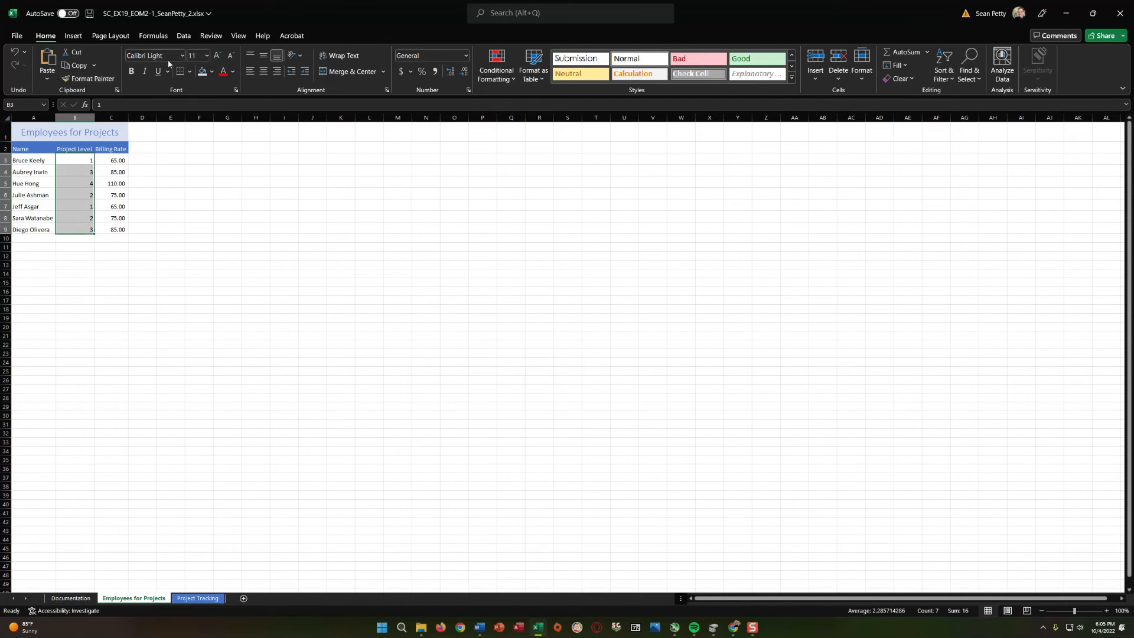
click(263, 71)
click(264, 55)
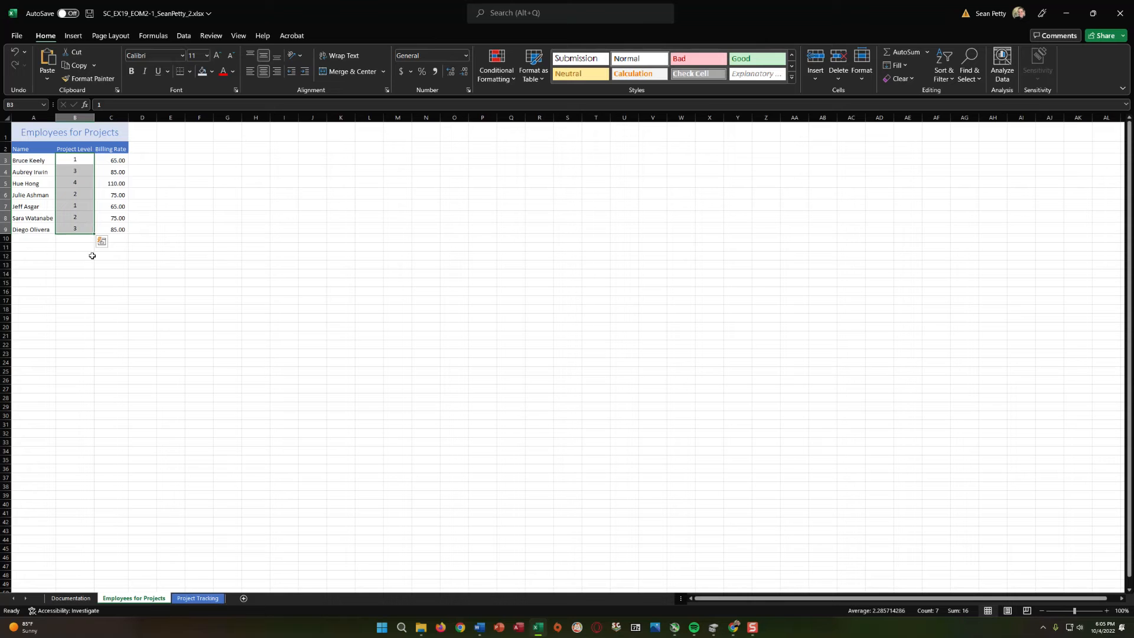
Add outside borders around the range A1:C9 on the Employees for Projects worksheet.
drag(22, 136, 101, 229)
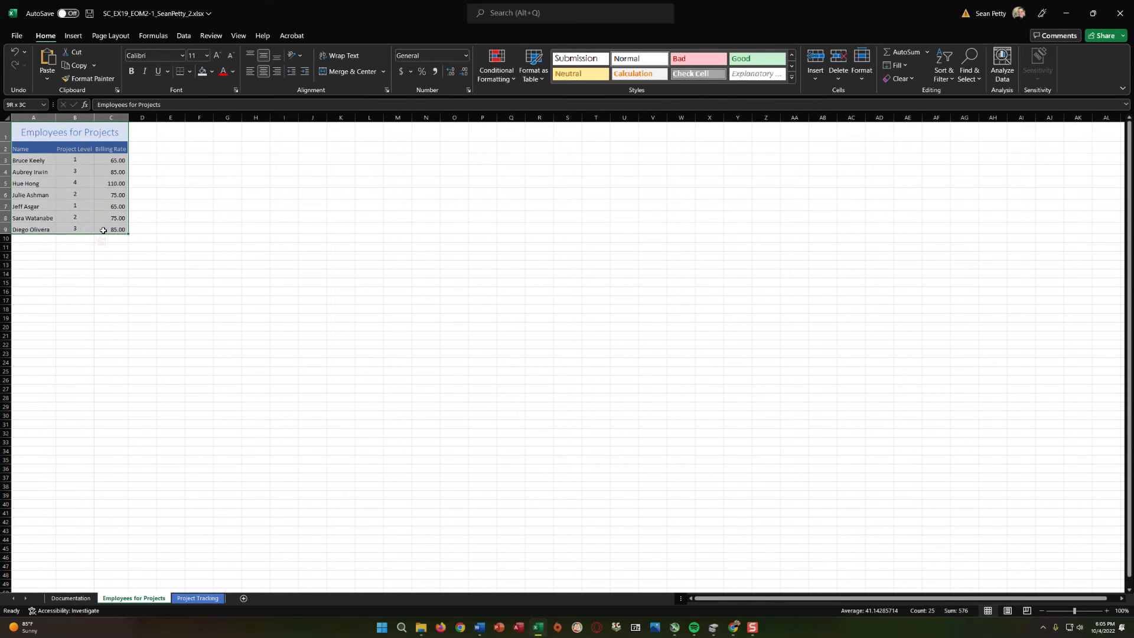
click(190, 71)
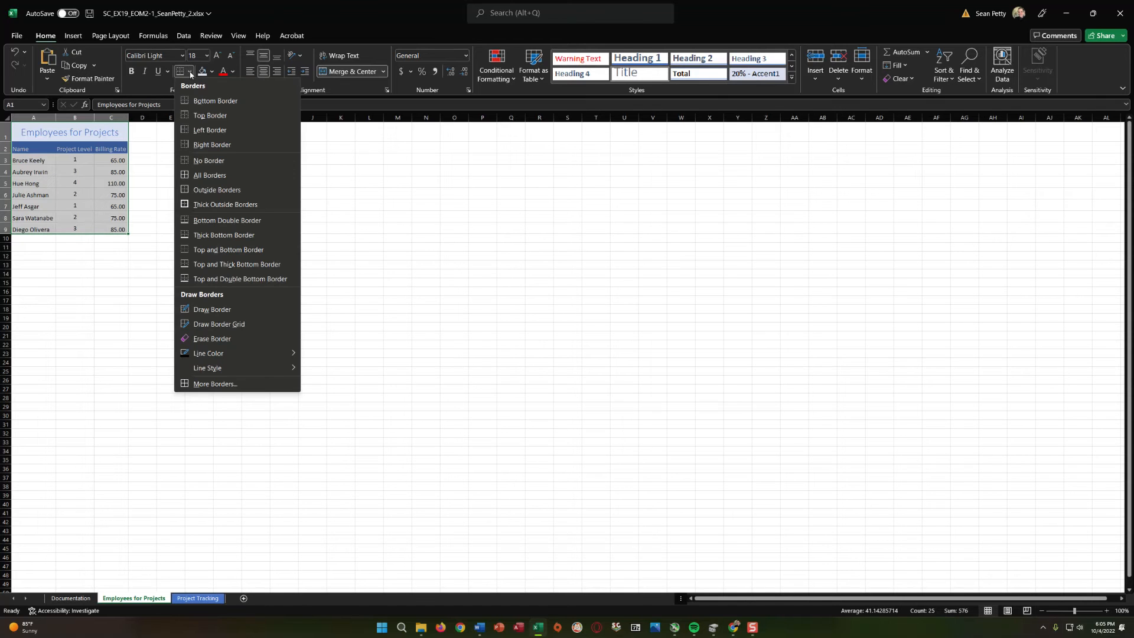
click(205, 190)
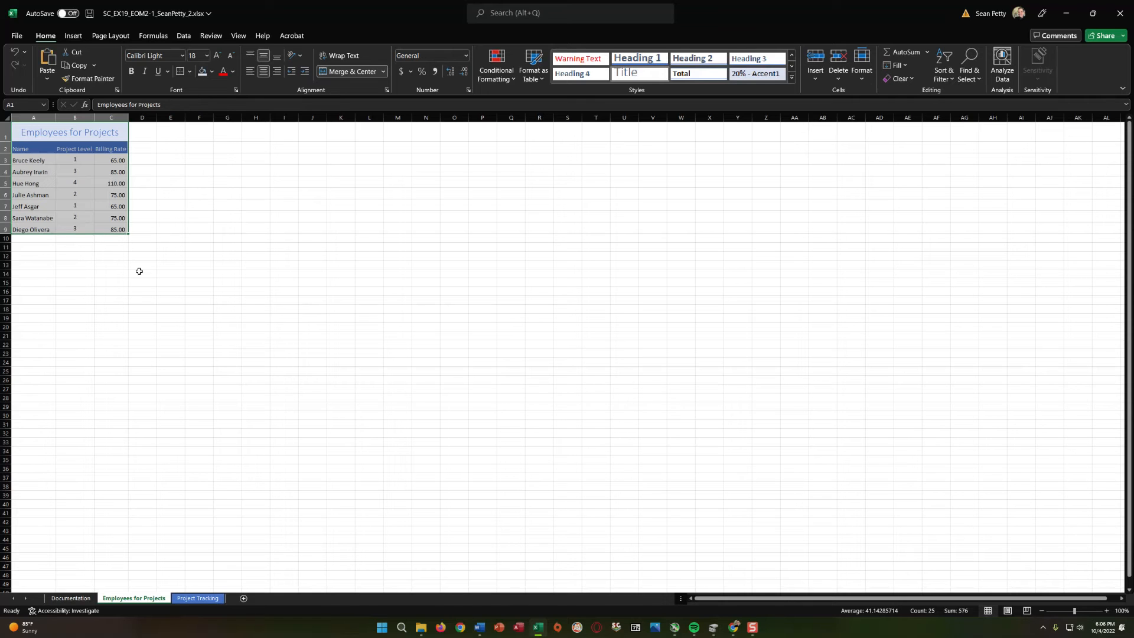
click(199, 264)
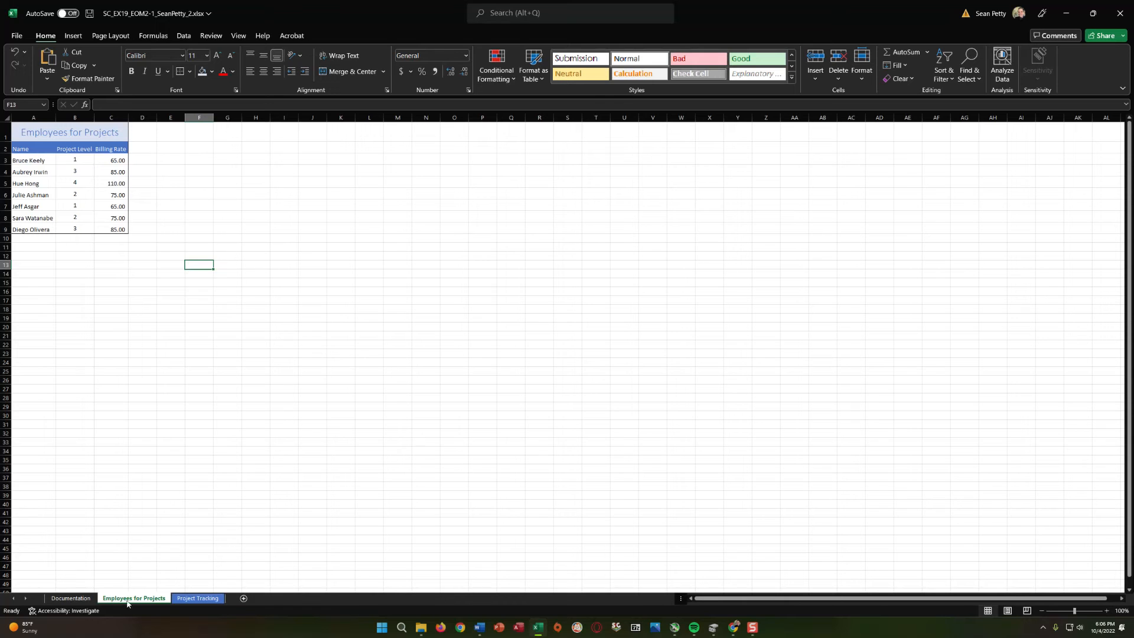
Set the Employees for Projects sheet tab color to Blue, Accent 1 and compare it with the Project Tracking tab.
click(187, 599)
click(133, 599)
right_click(136, 599)
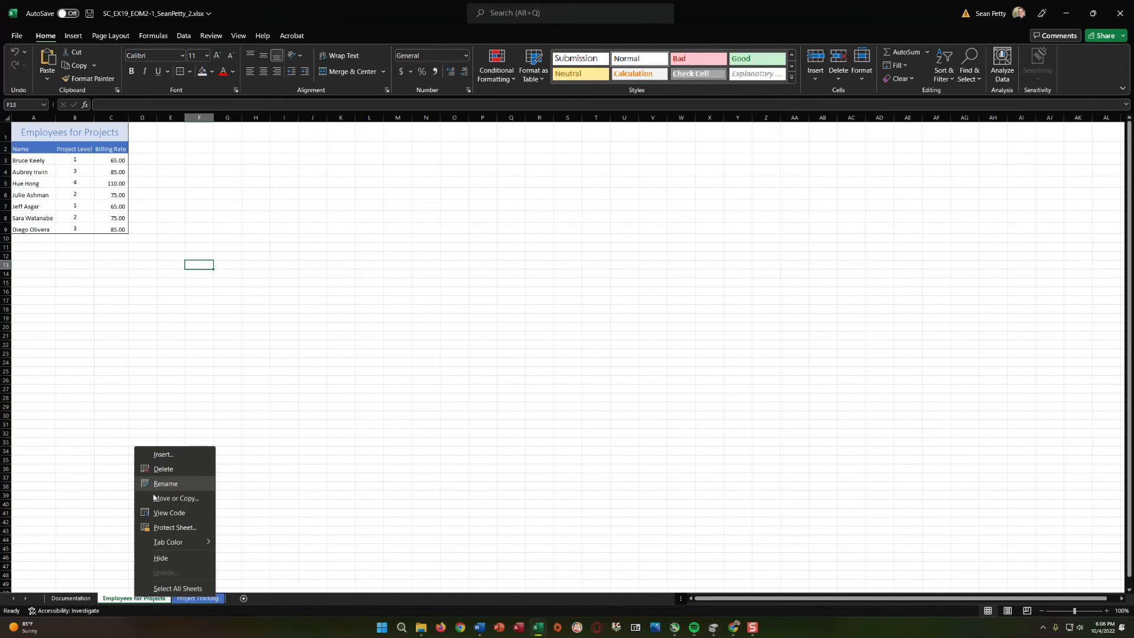
mouse_move(155, 545)
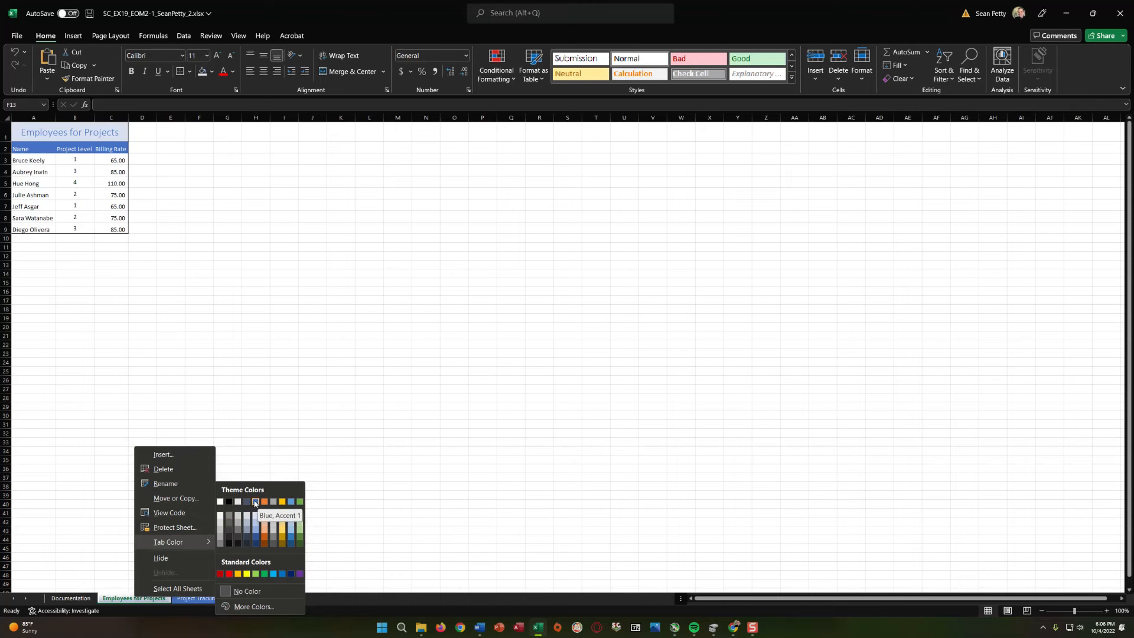
click(255, 502)
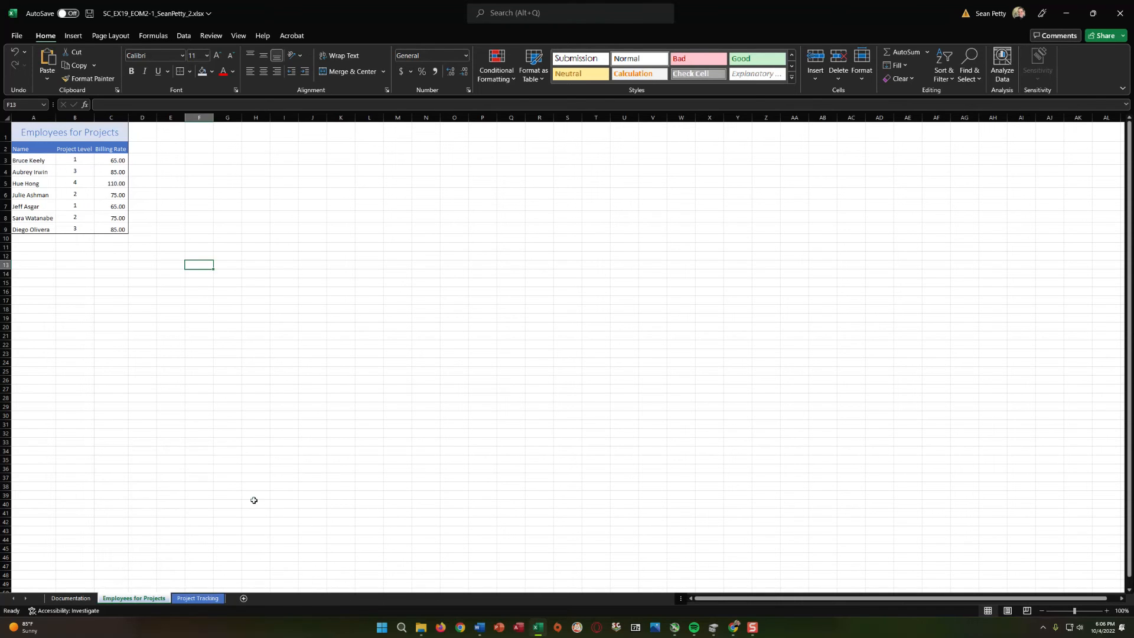
click(184, 599)
click(147, 598)
click(198, 598)
click(134, 598)
On the Project Tracking worksheet, apply Short Date to the date in cell B2 and change its format to Long Date.
click(193, 596)
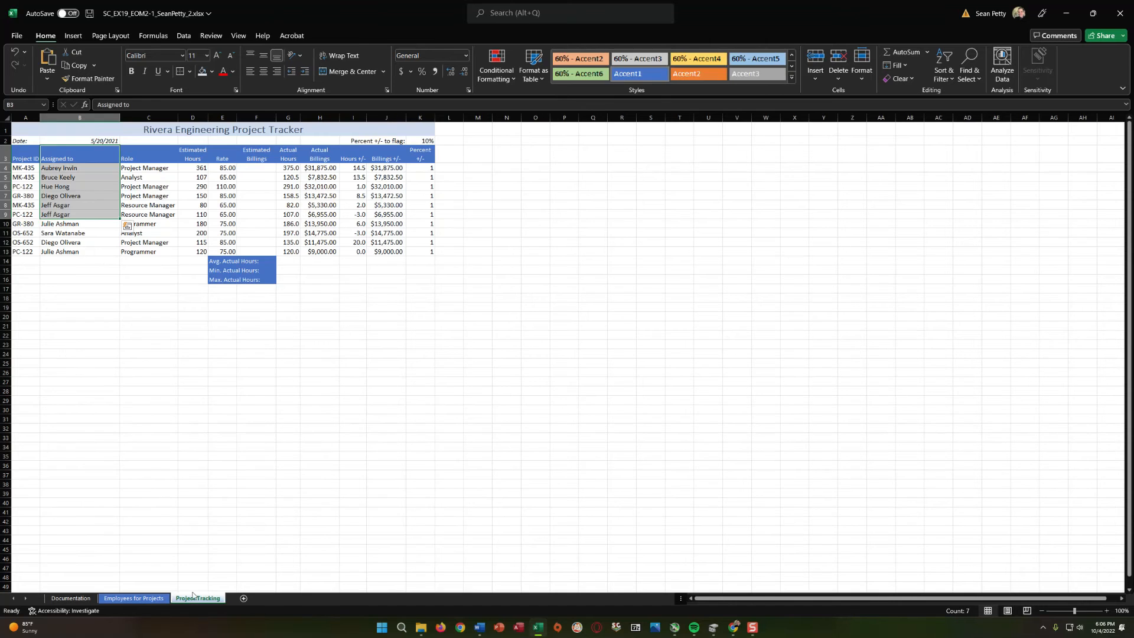
click(101, 142)
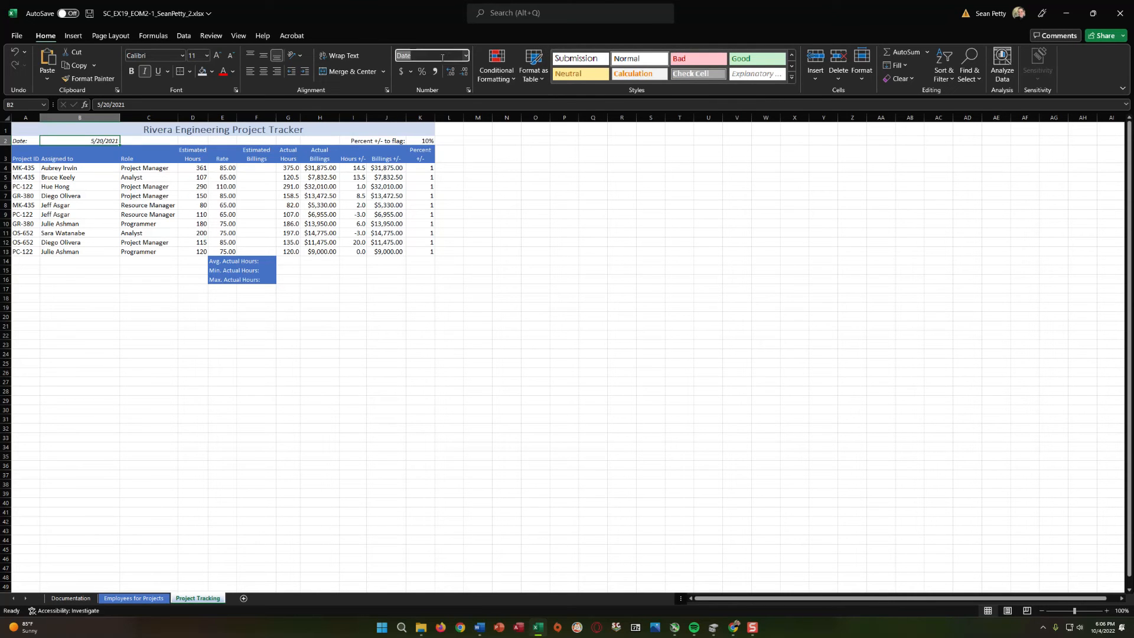
click(466, 55)
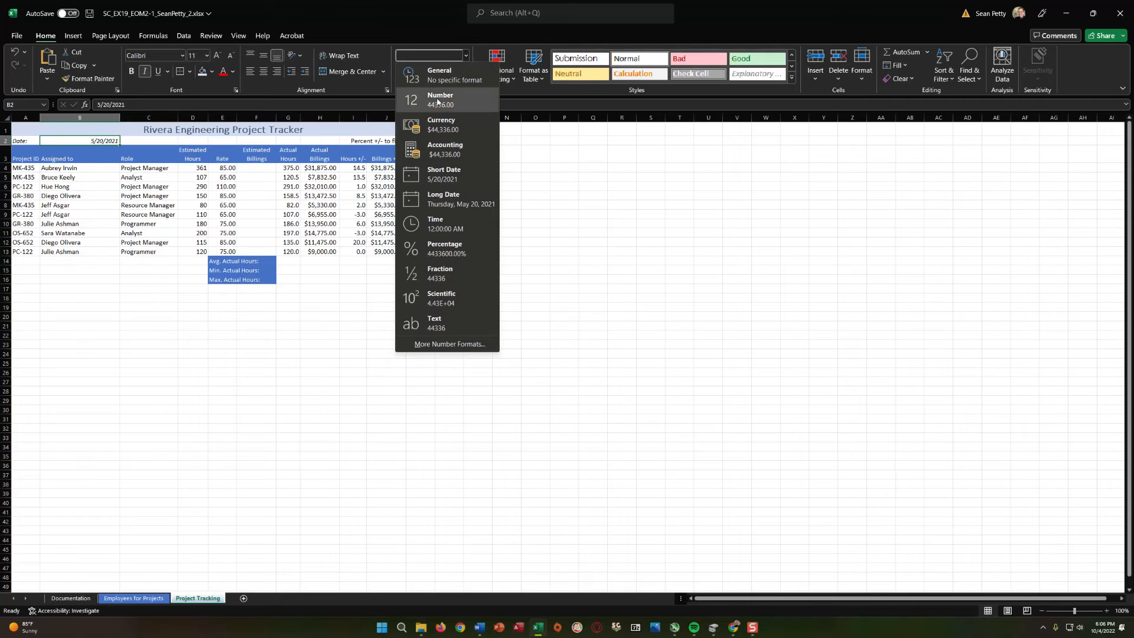
click(426, 171)
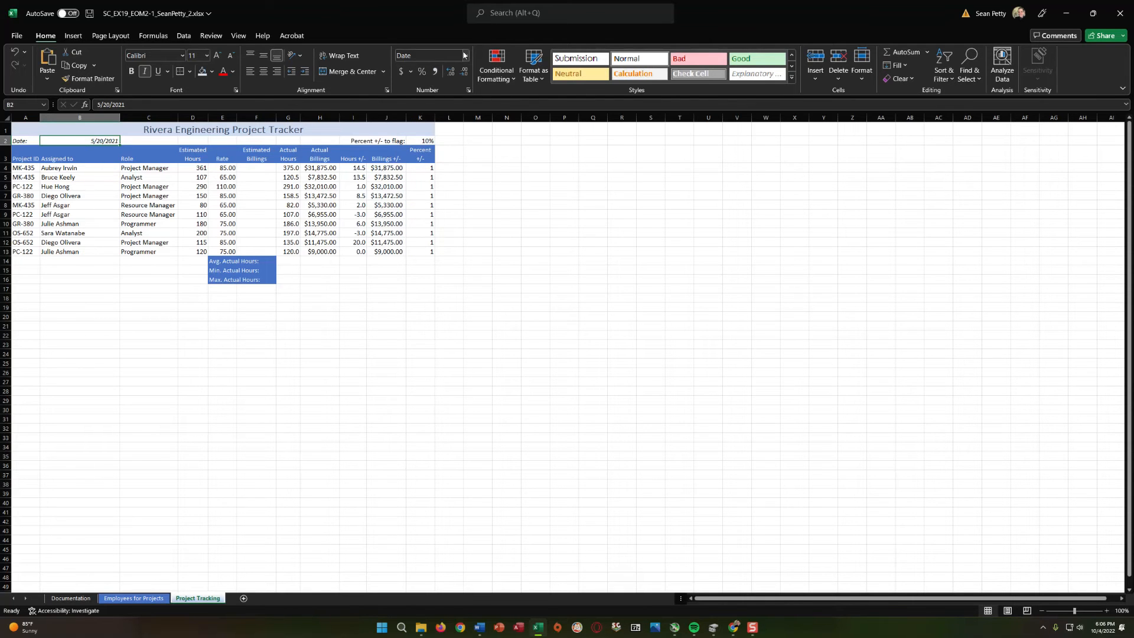
click(465, 55)
click(427, 195)
Set the date in cell B2 to the Short Date format and autofit the width of column B.
click(466, 55)
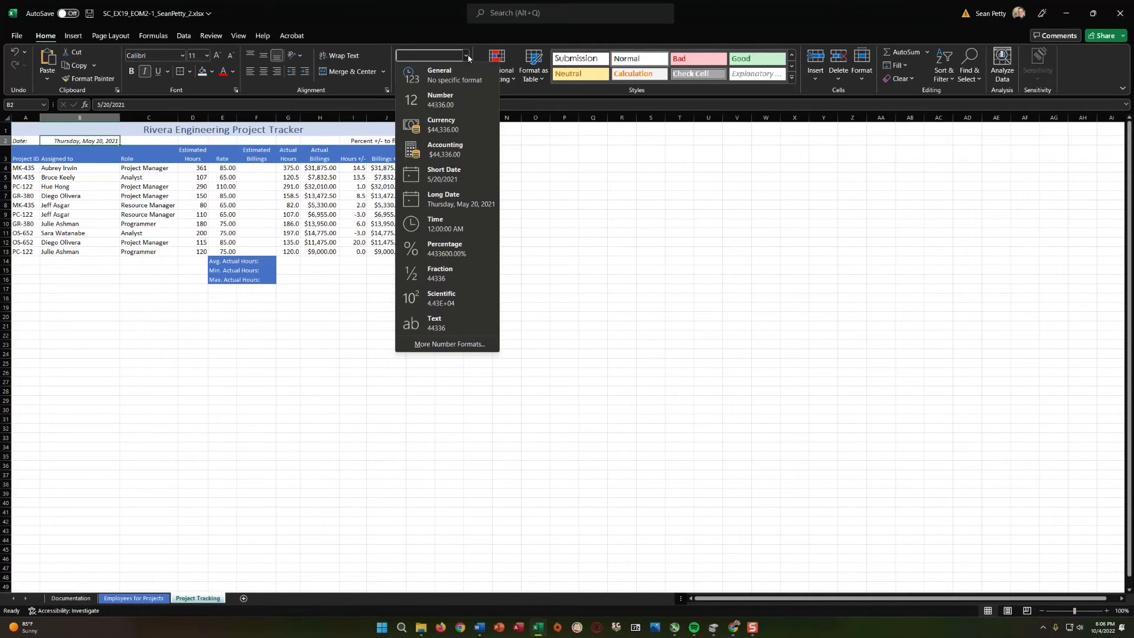
click(427, 177)
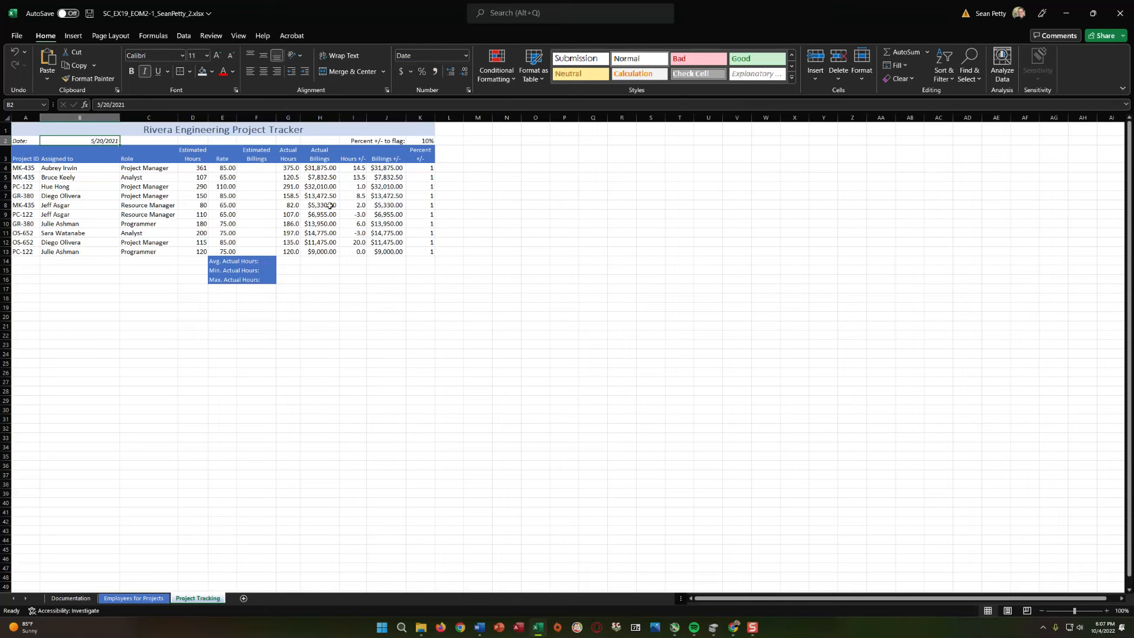
double_click(119, 117)
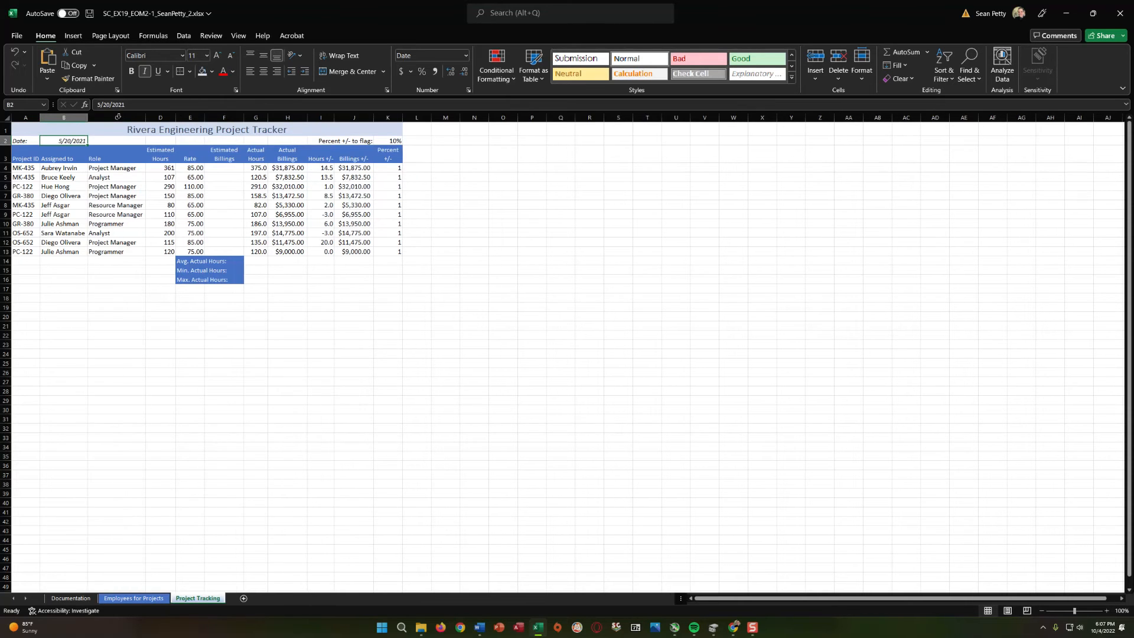
click(862, 65)
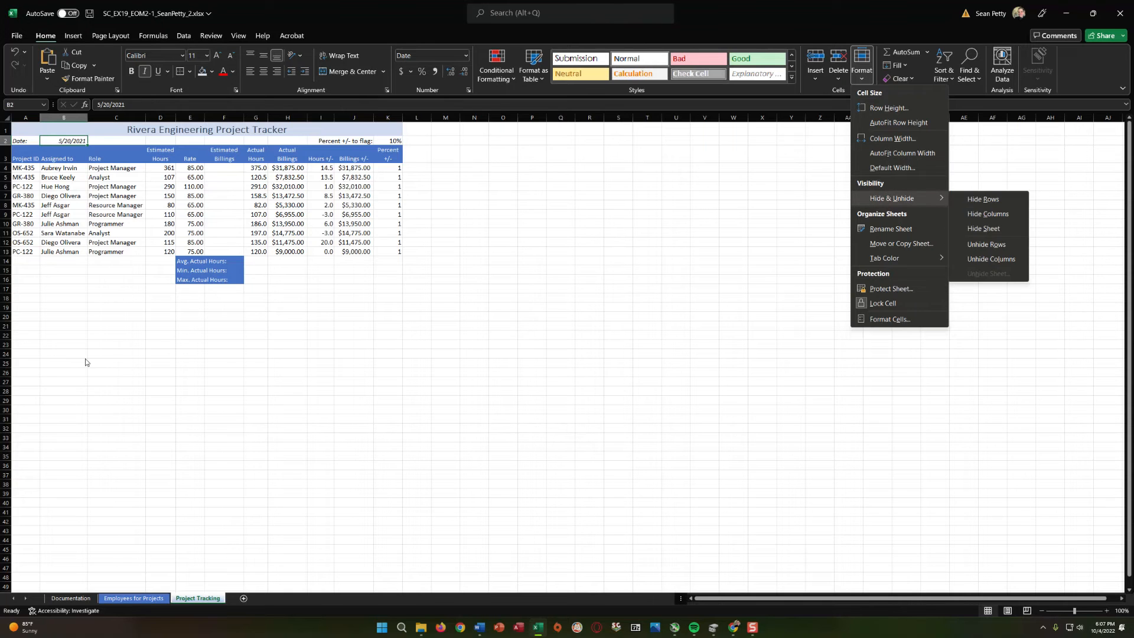
click(112, 362)
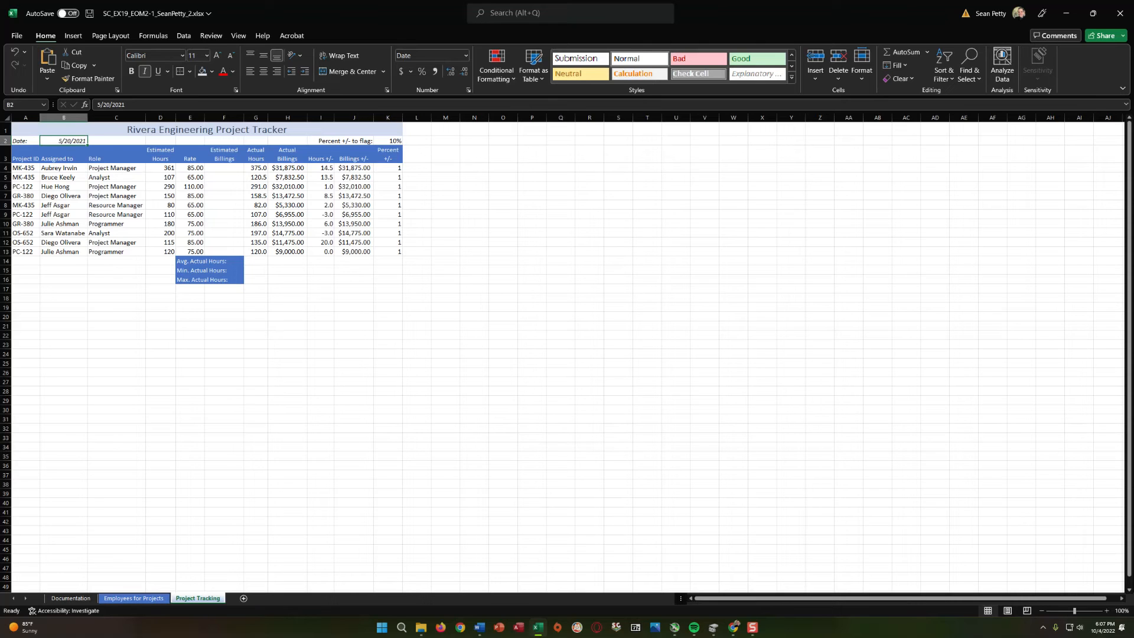
Increase the Estimated Hours values in D4:D13 to one decimal place.
key(alt+Tab)
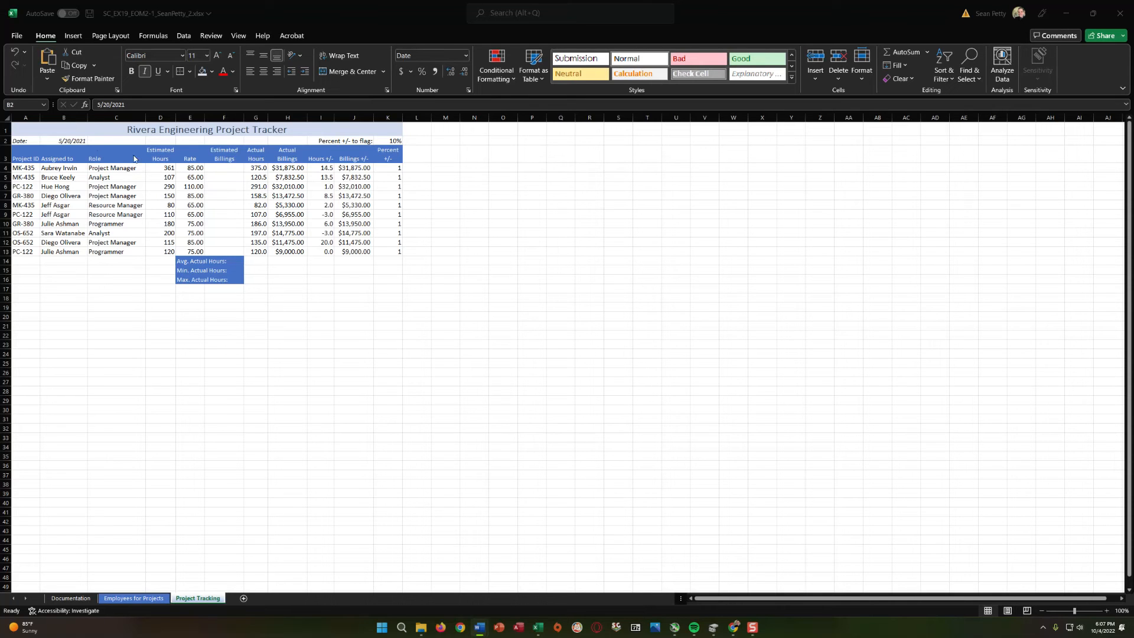
click(170, 171)
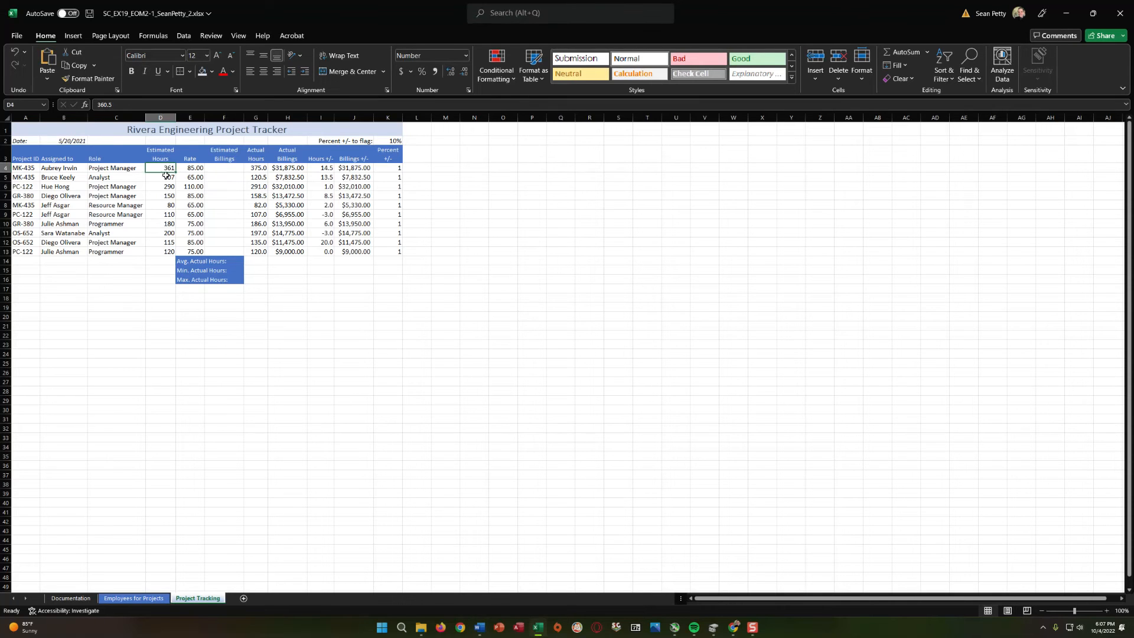
shift+click(170, 252)
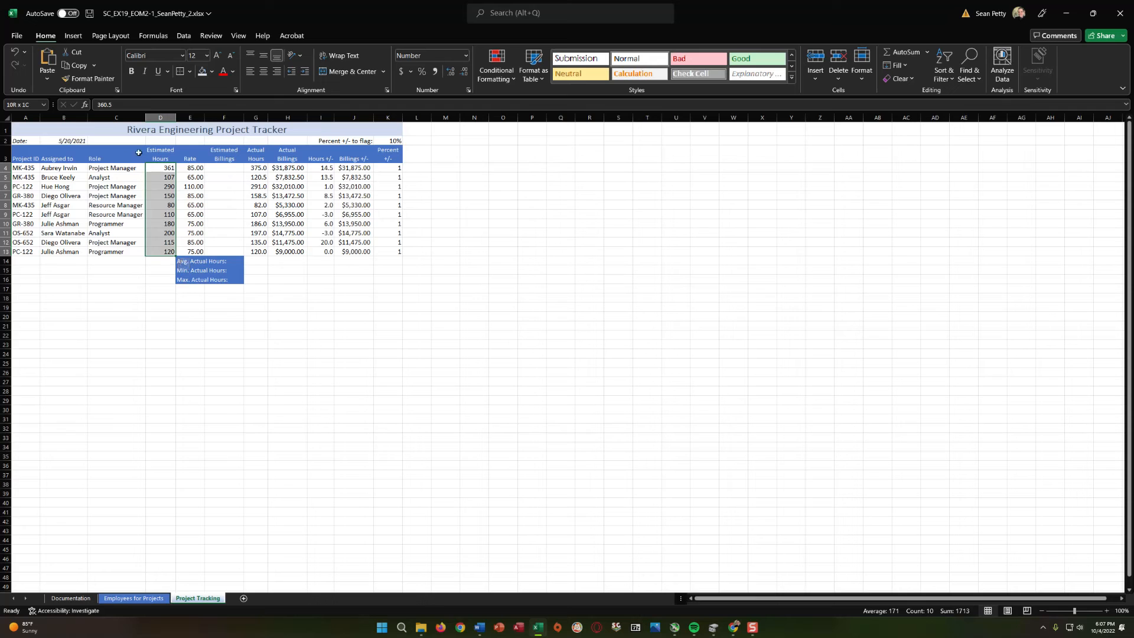
click(450, 73)
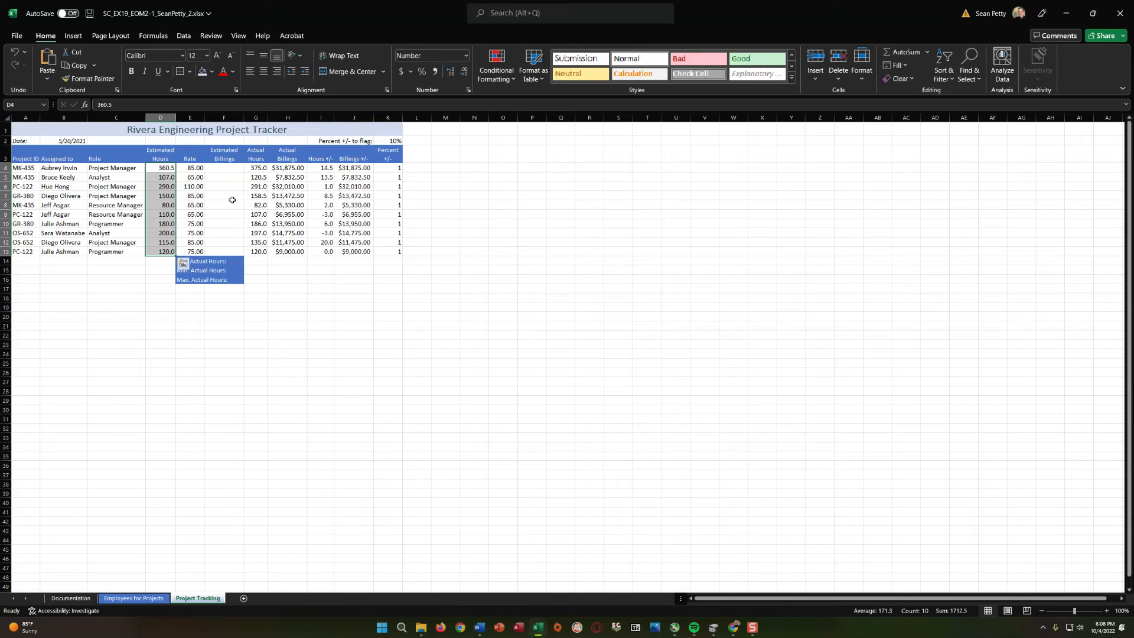
Enter the formula =D4*E4 in cell F4 to calculate the Estimated Billings from hours and rate.
click(219, 172)
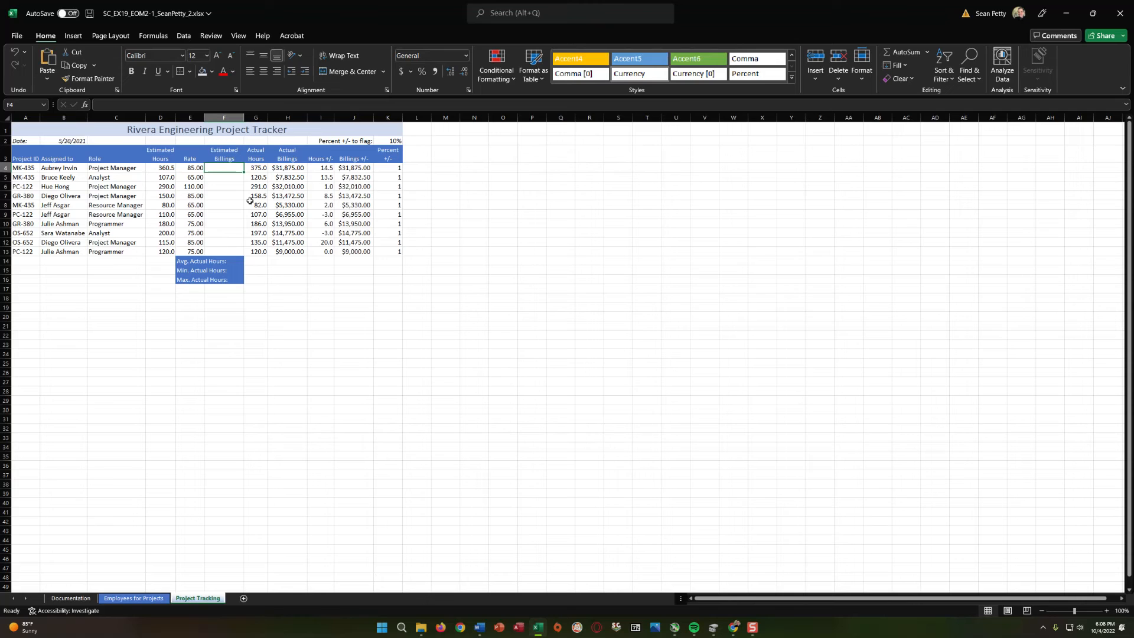
text(=)
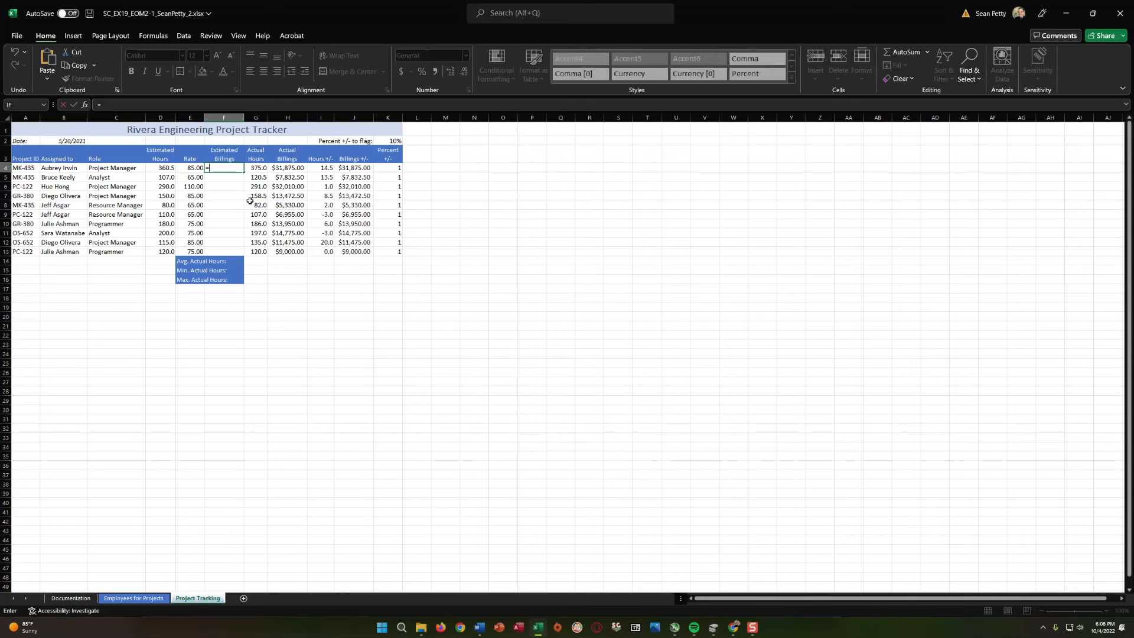
text(D4)
text(E4)
key(Return)
Review the Estimated Billings formula in F4 and fill it down through F13.
click(225, 169)
drag(163, 166, 227, 169)
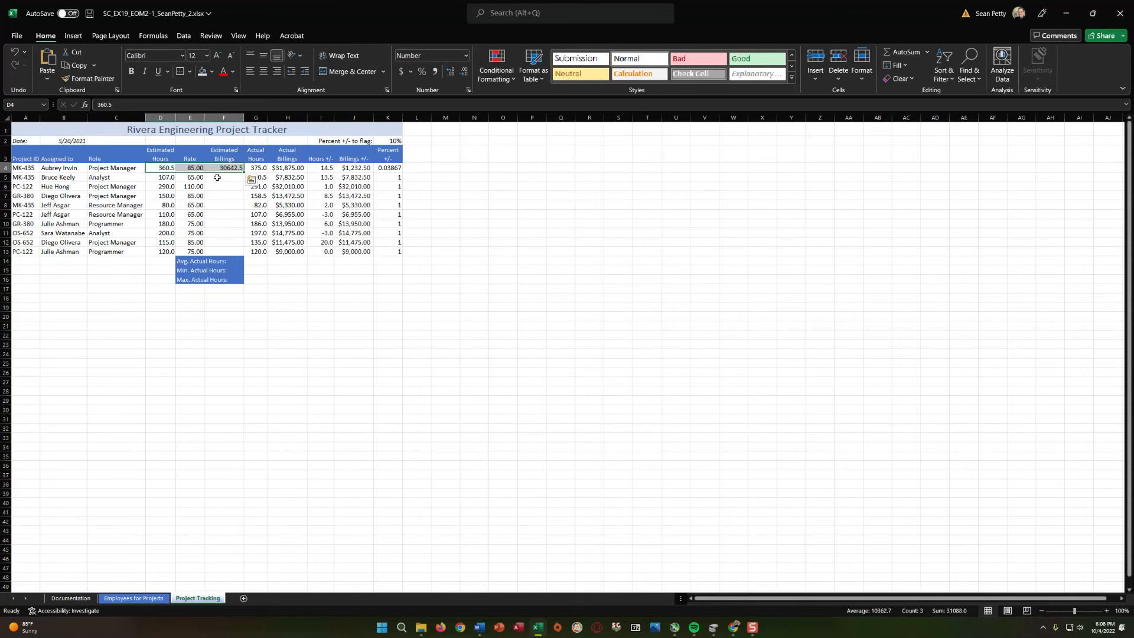
click(221, 186)
click(231, 169)
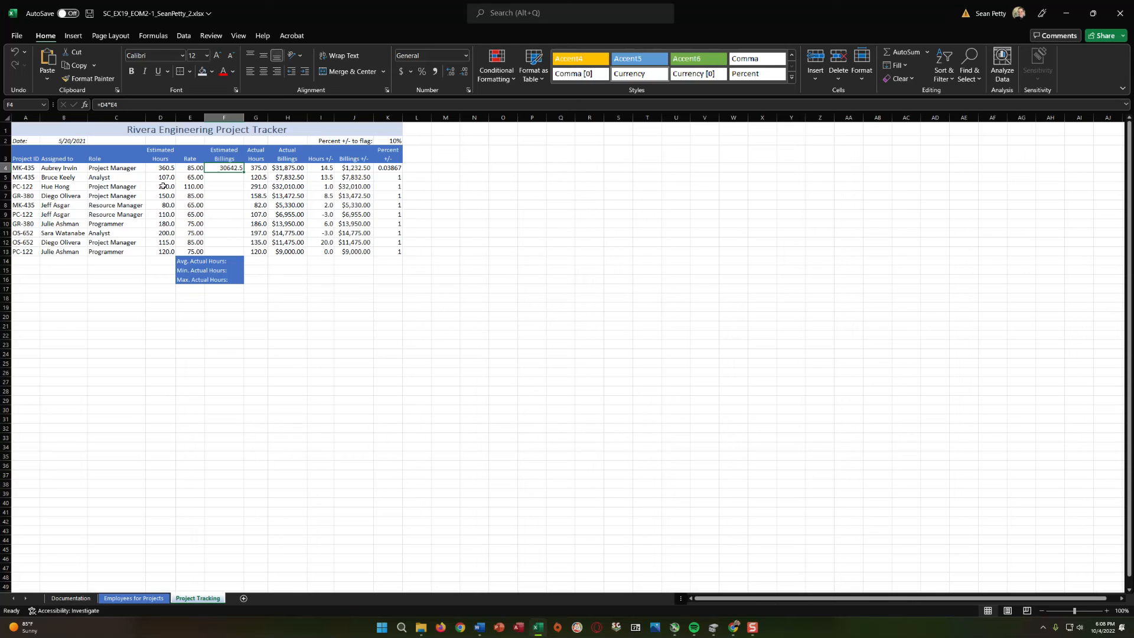
click(272, 171)
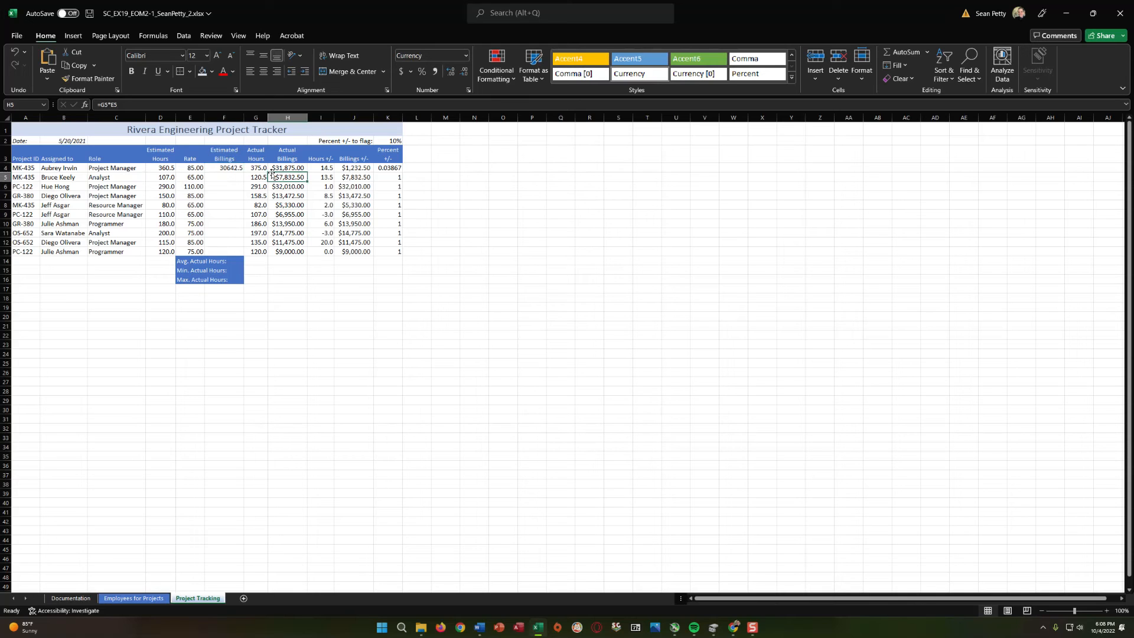
click(227, 170)
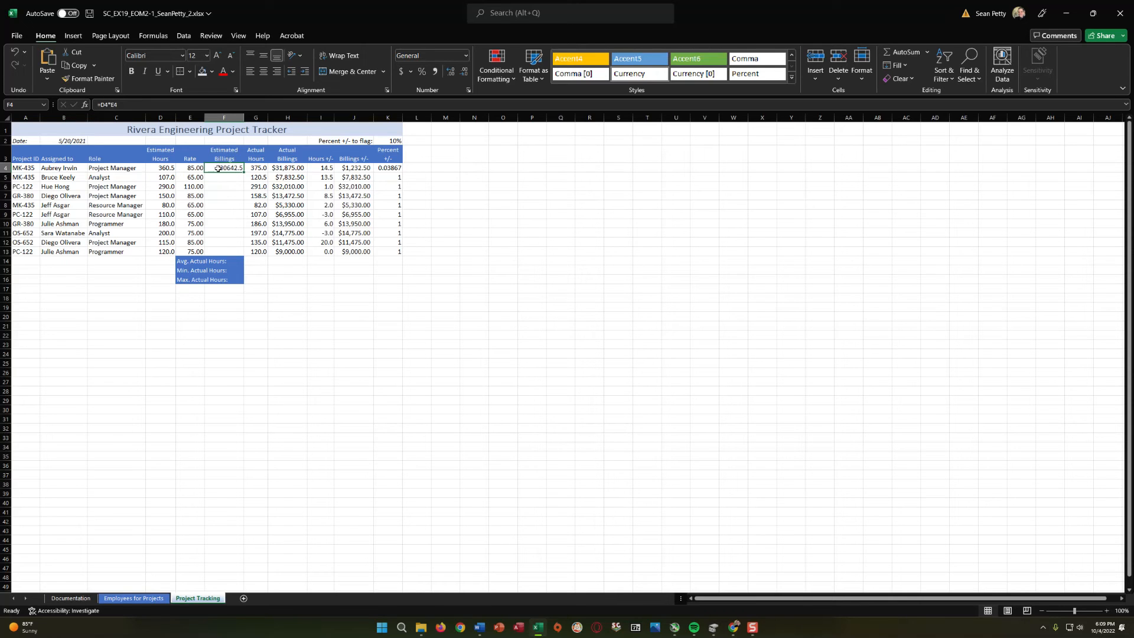
click(239, 194)
click(230, 176)
click(228, 170)
drag(243, 171, 247, 253)
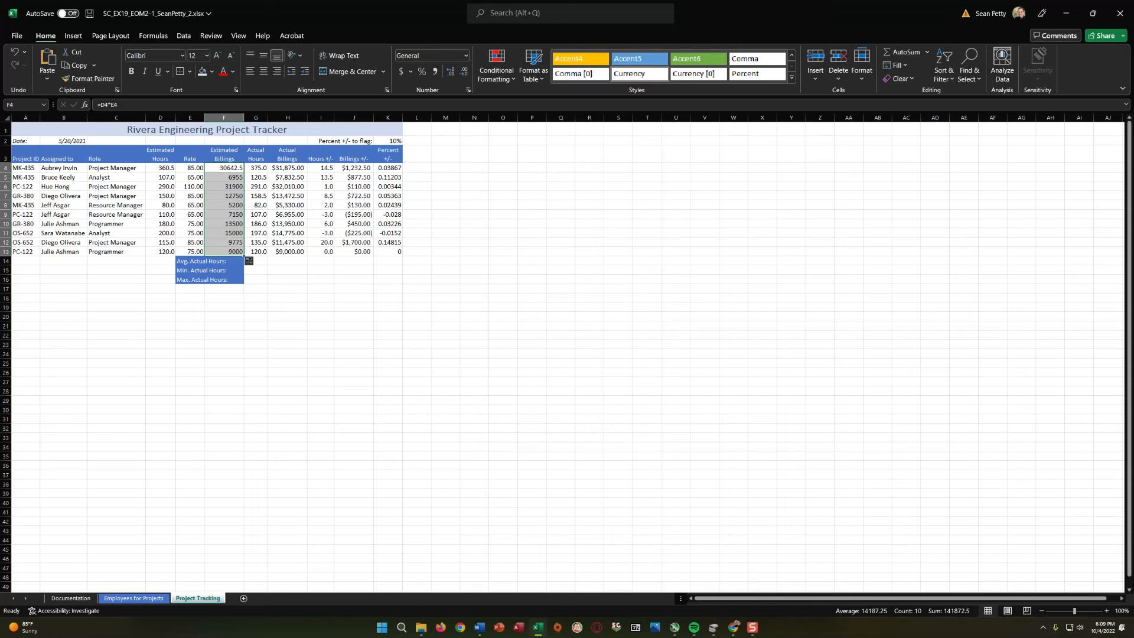
Apply the Accounting format to the Estimated Billings in F4:F13 and change it to the Currency format.
key(alt+Tab)
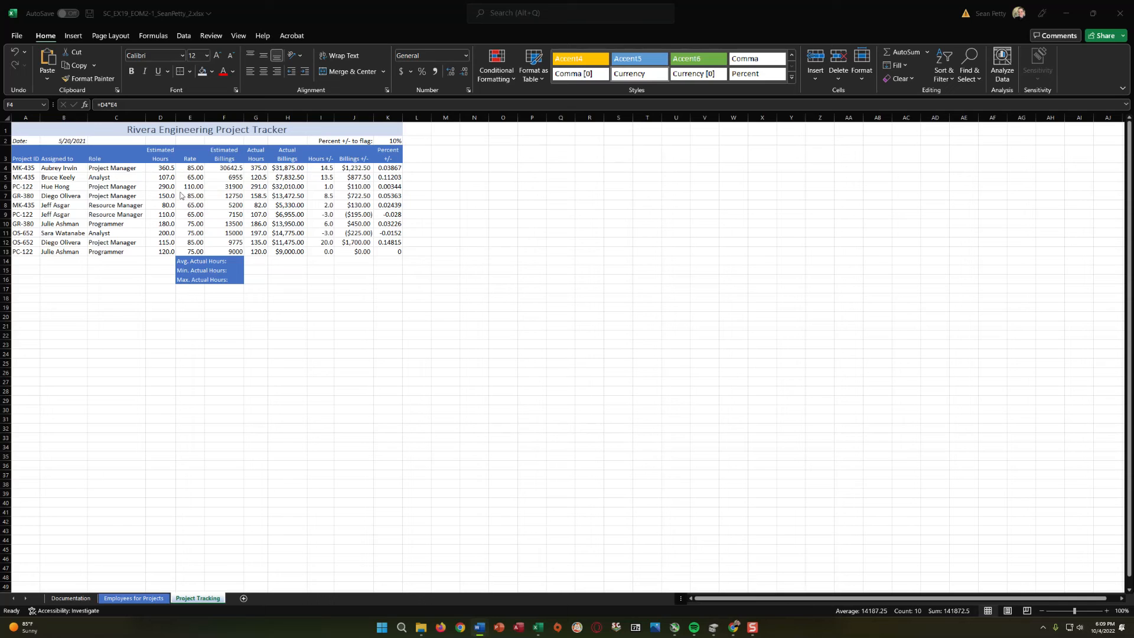
key(alt+Tab)
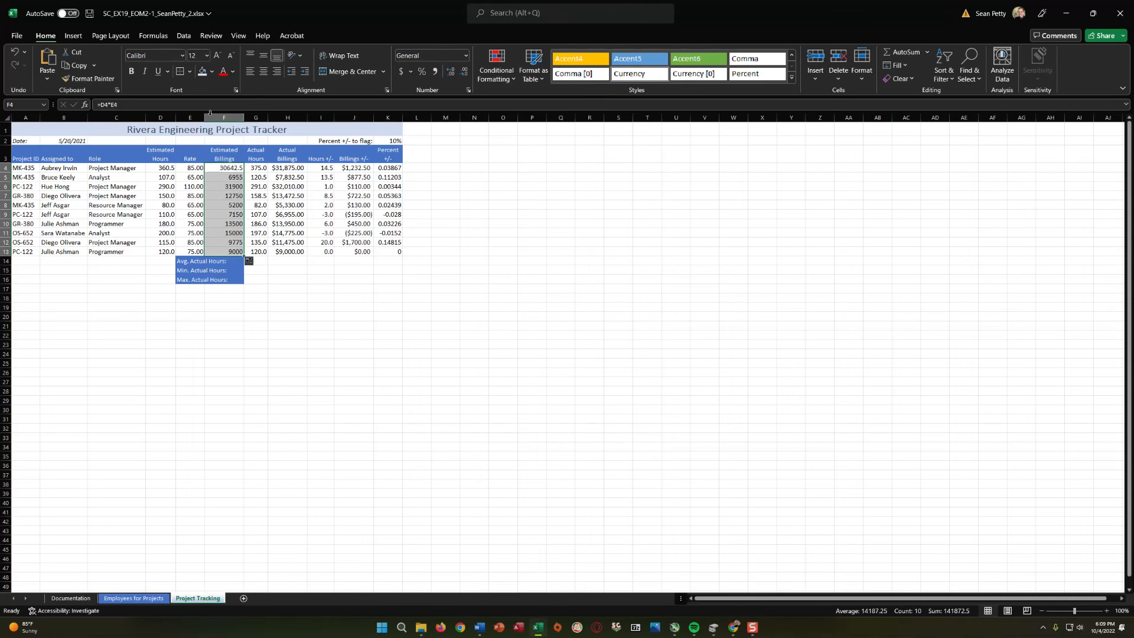
click(413, 72)
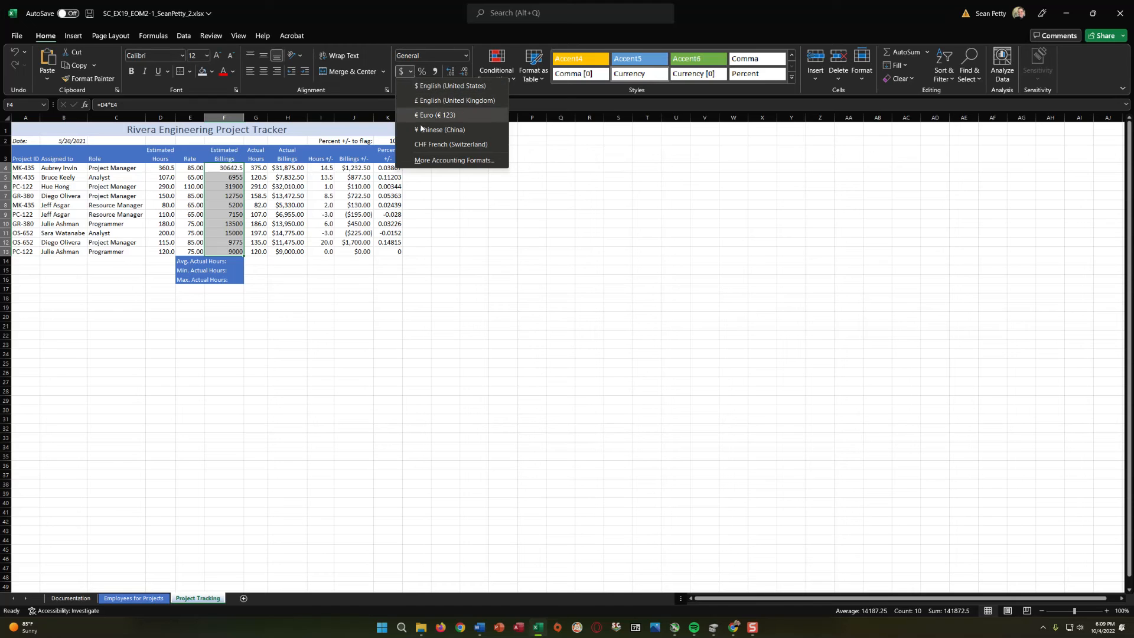
click(402, 71)
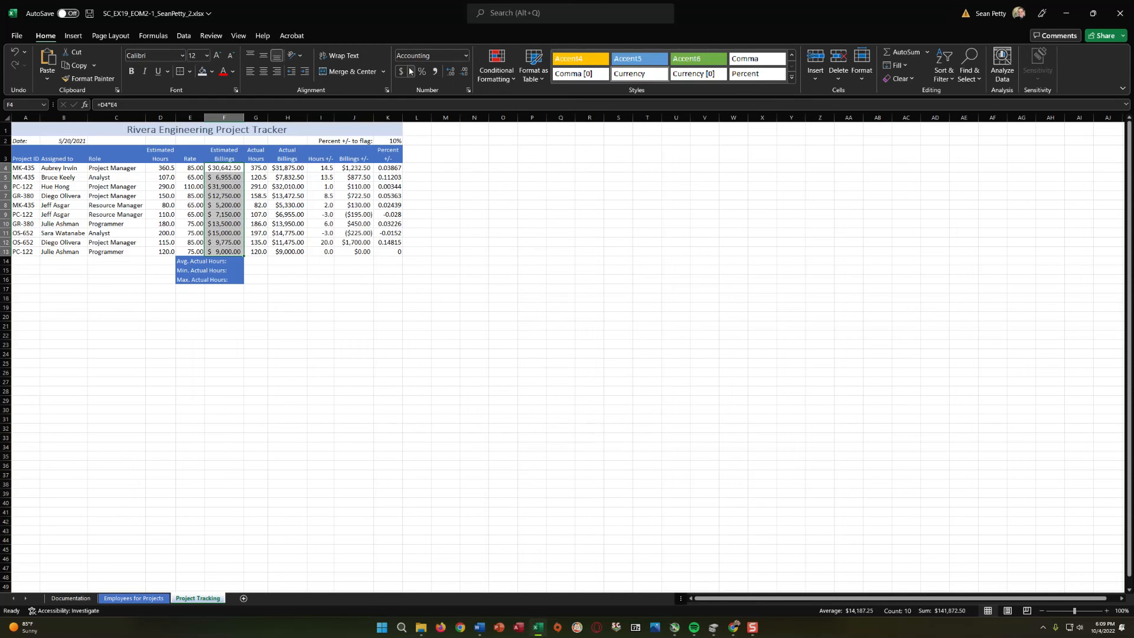
click(466, 56)
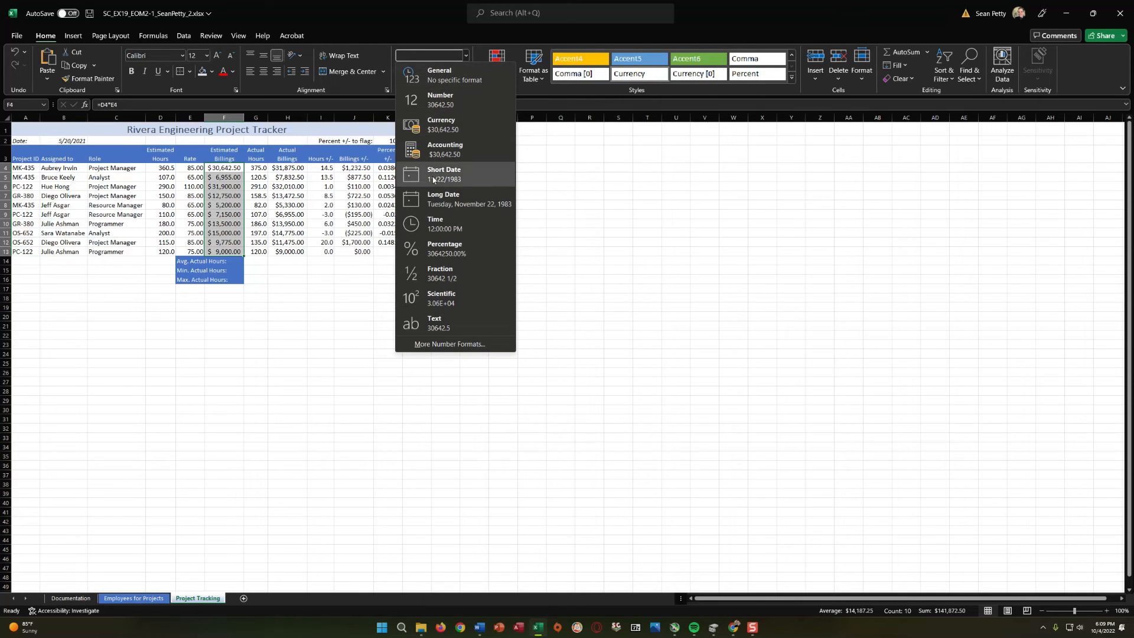
click(441, 124)
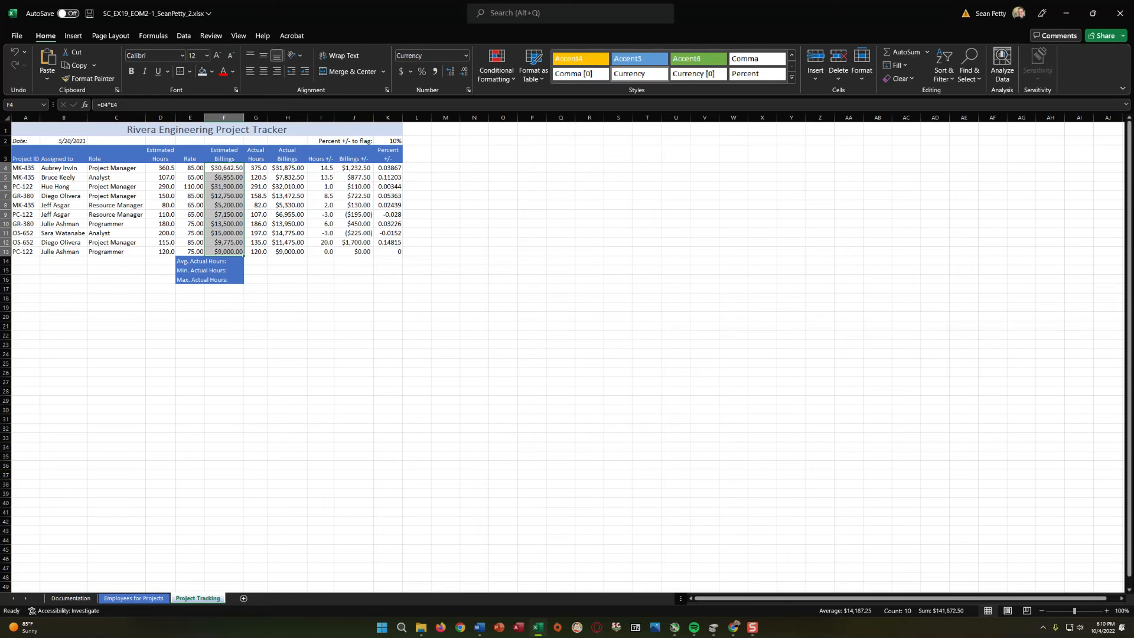
Format the Percent +/- values in K4:K13 as percentages.
key(alt+Tab)
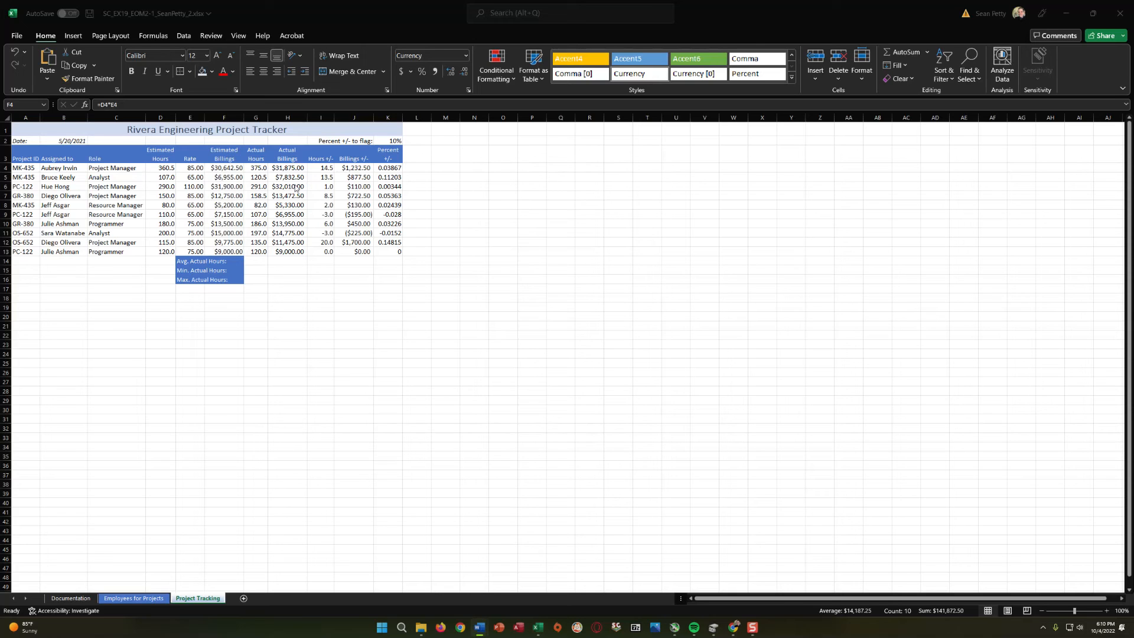
key(alt+Tab)
click(386, 169)
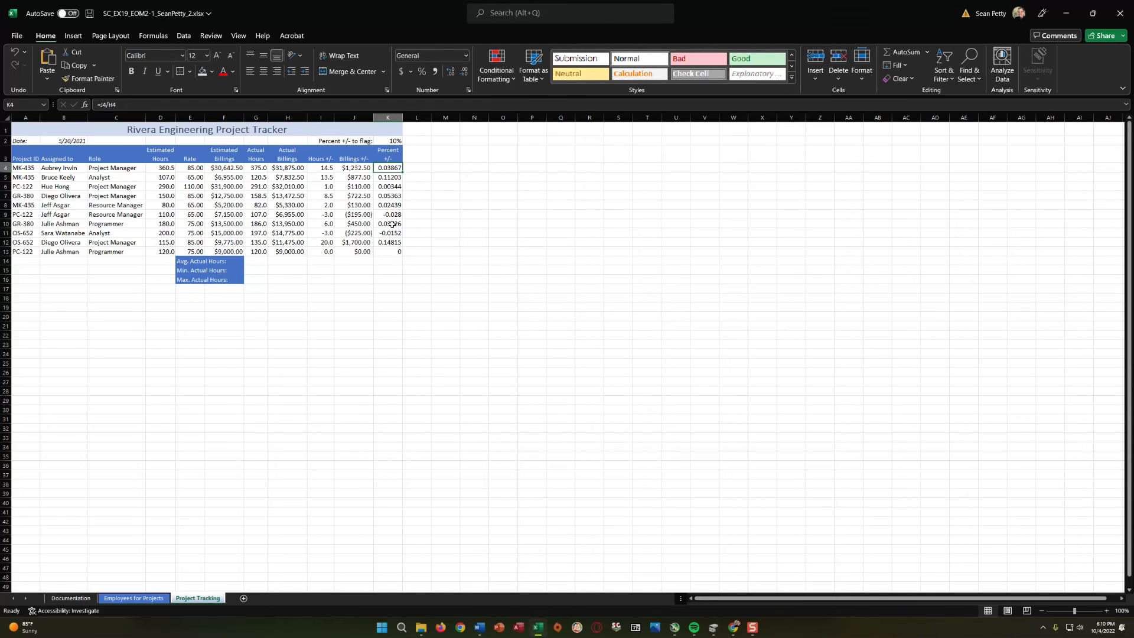
drag(389, 169, 389, 252)
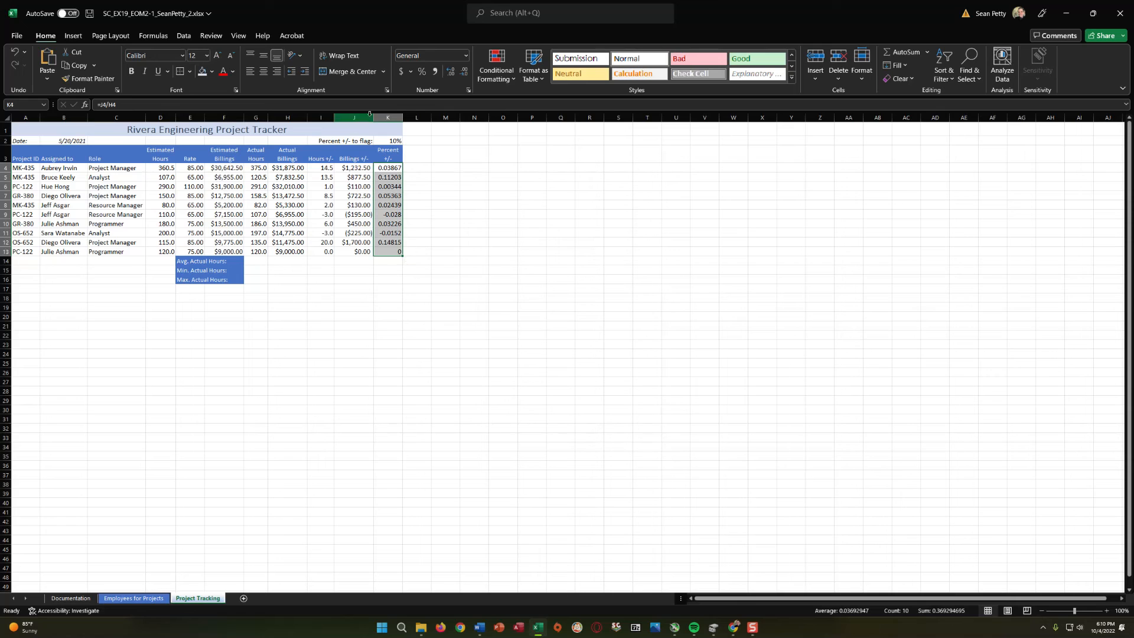
click(423, 73)
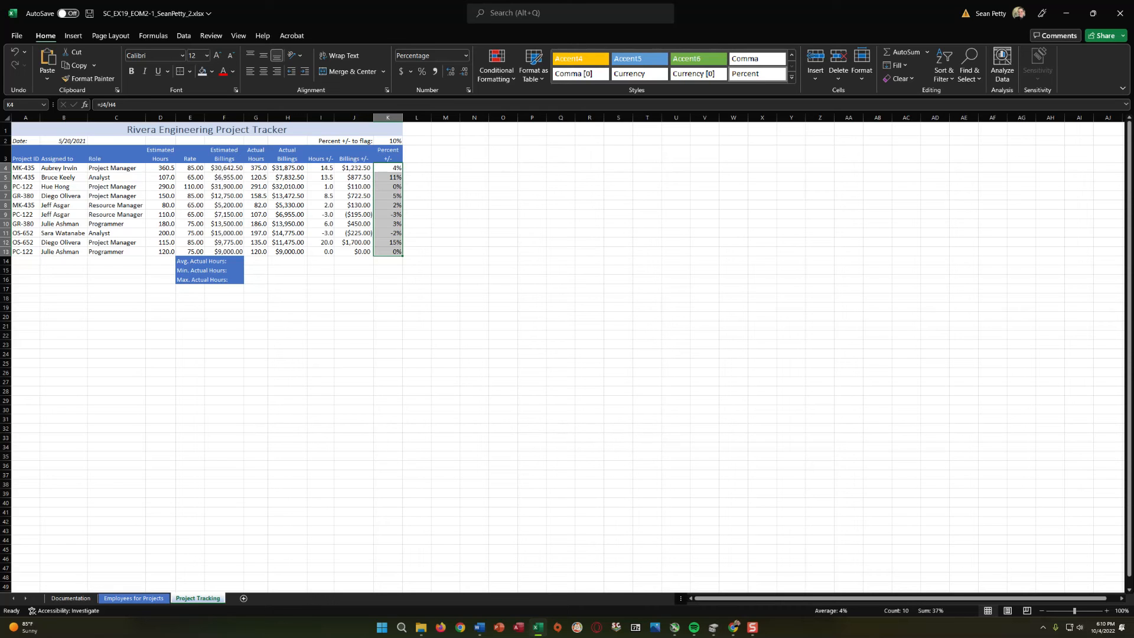
Add a Greater Than highlight rule to K4:K13 for values above 10% with Light Red Fill with Dark Red Text.
key(alt+Tab)
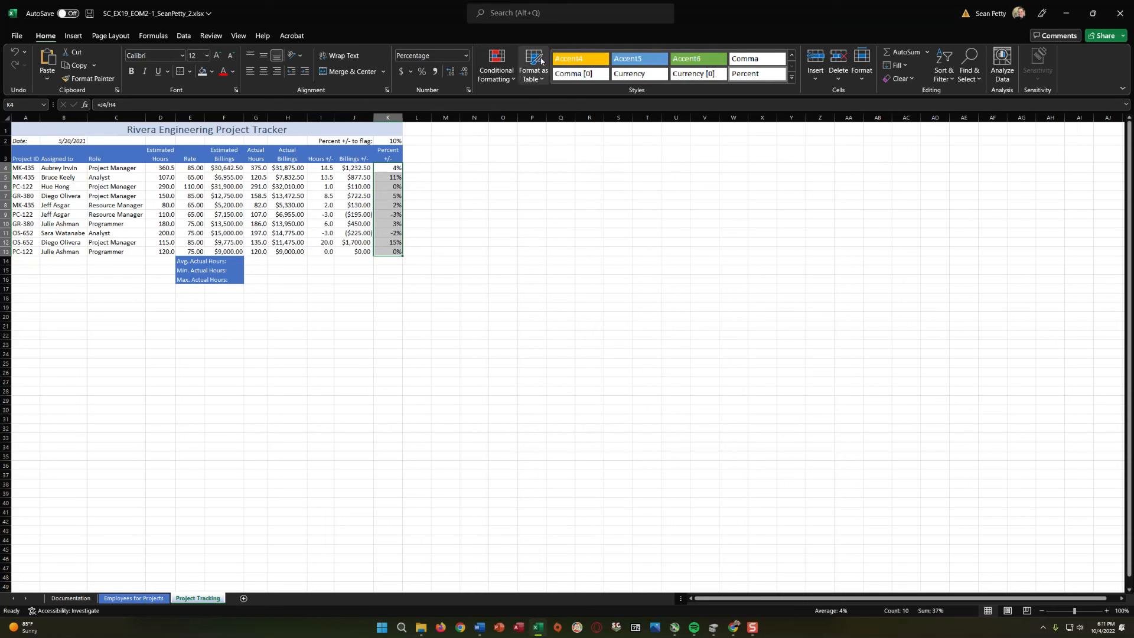
click(502, 77)
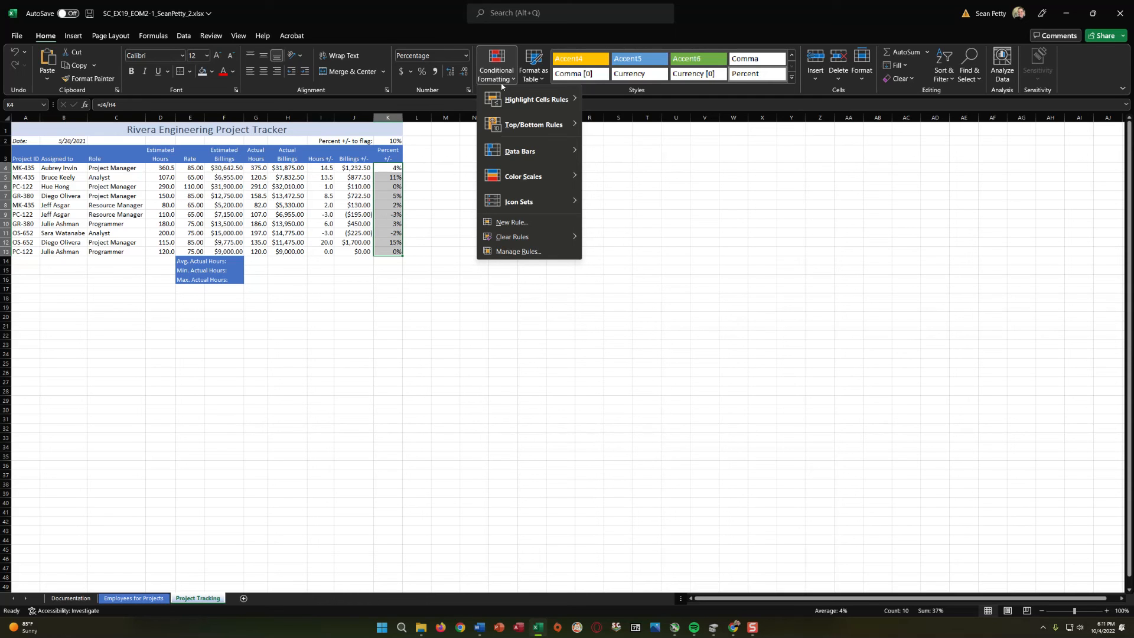
mouse_move(506, 102)
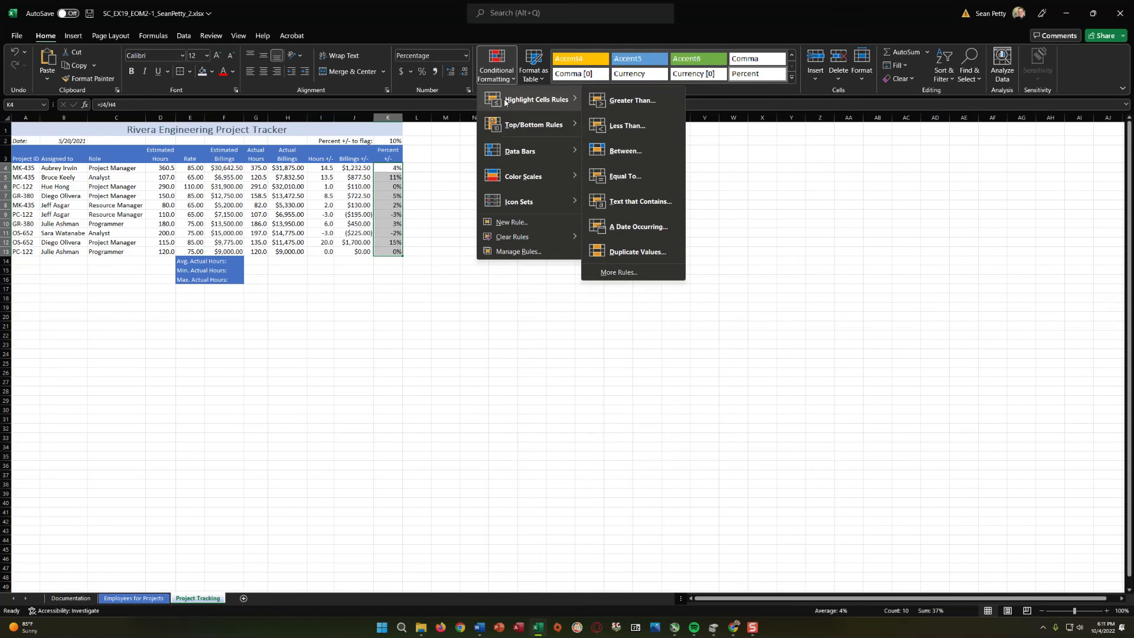
click(648, 105)
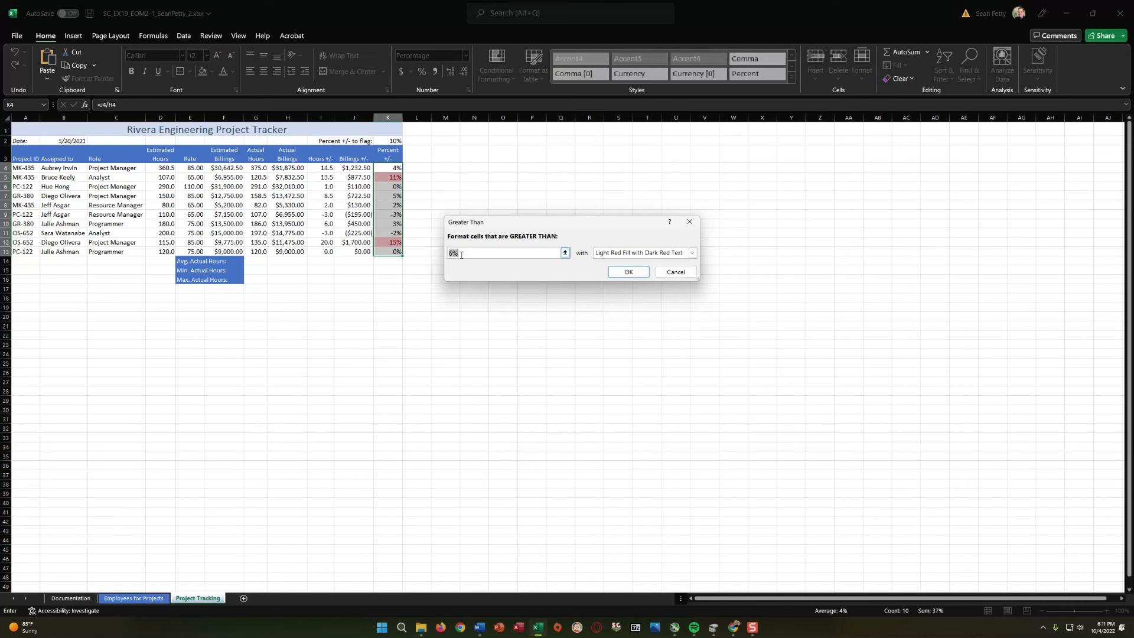
text(10)
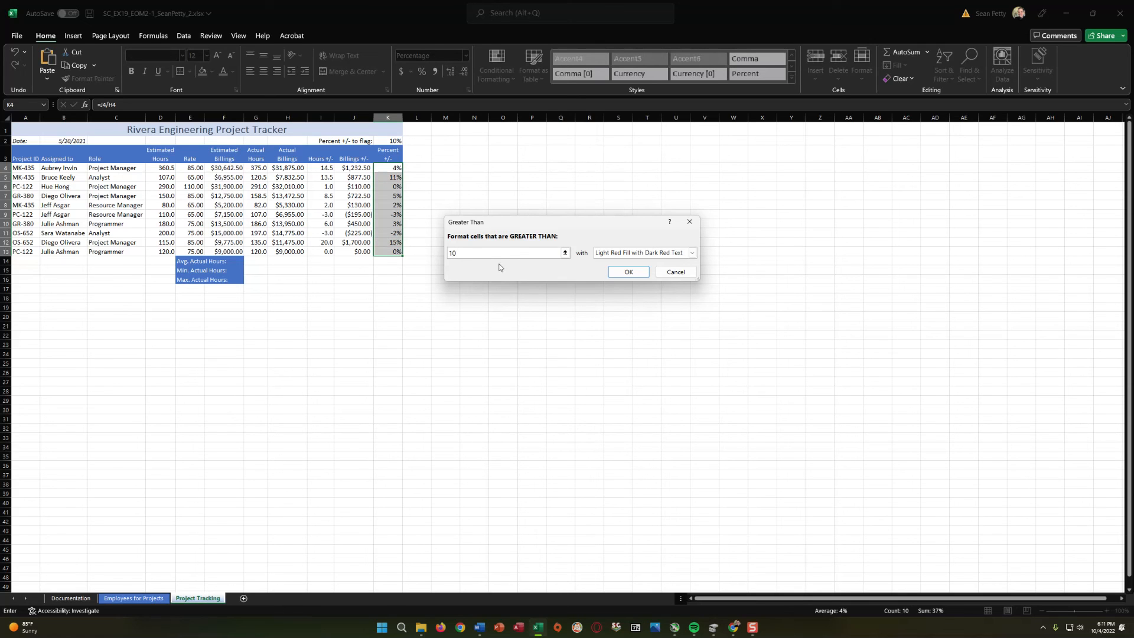
text(%)
click(630, 272)
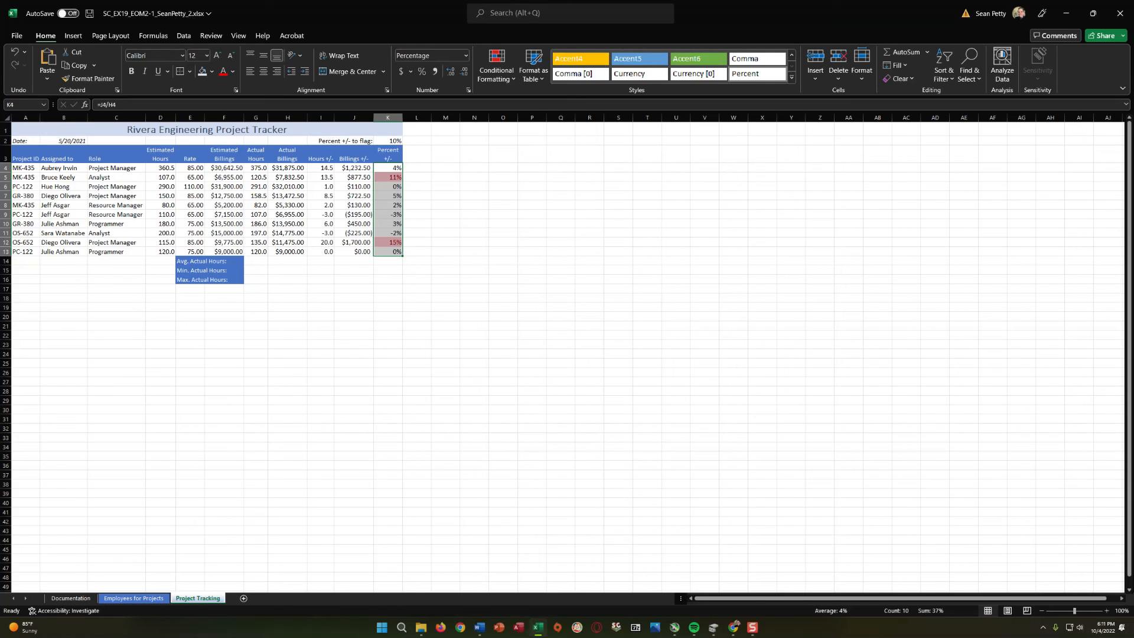
Apply Blue Data Bar gradient-fill conditional formatting to the Actual Billings in H4:H13.
key(alt+Tab)
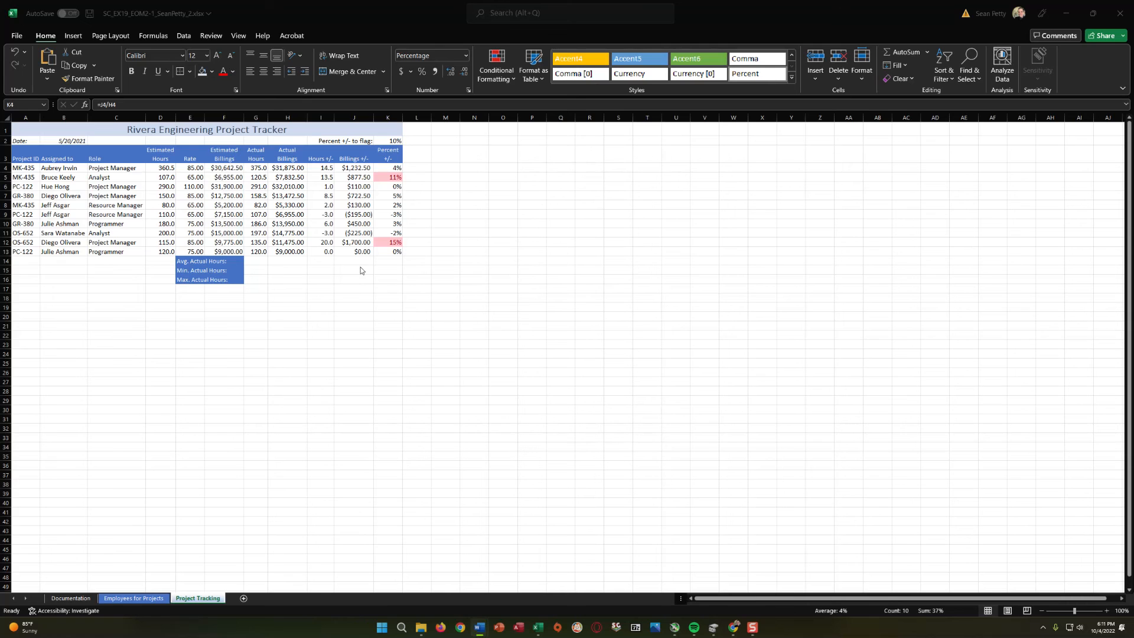
click(278, 169)
drag(290, 249, 299, 169)
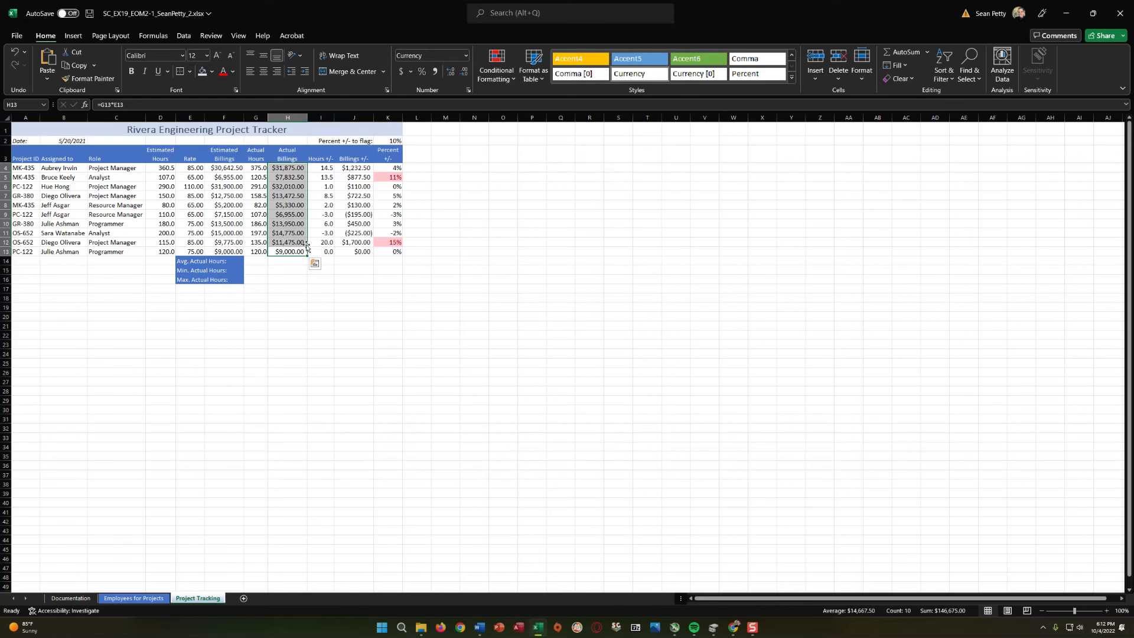
click(515, 78)
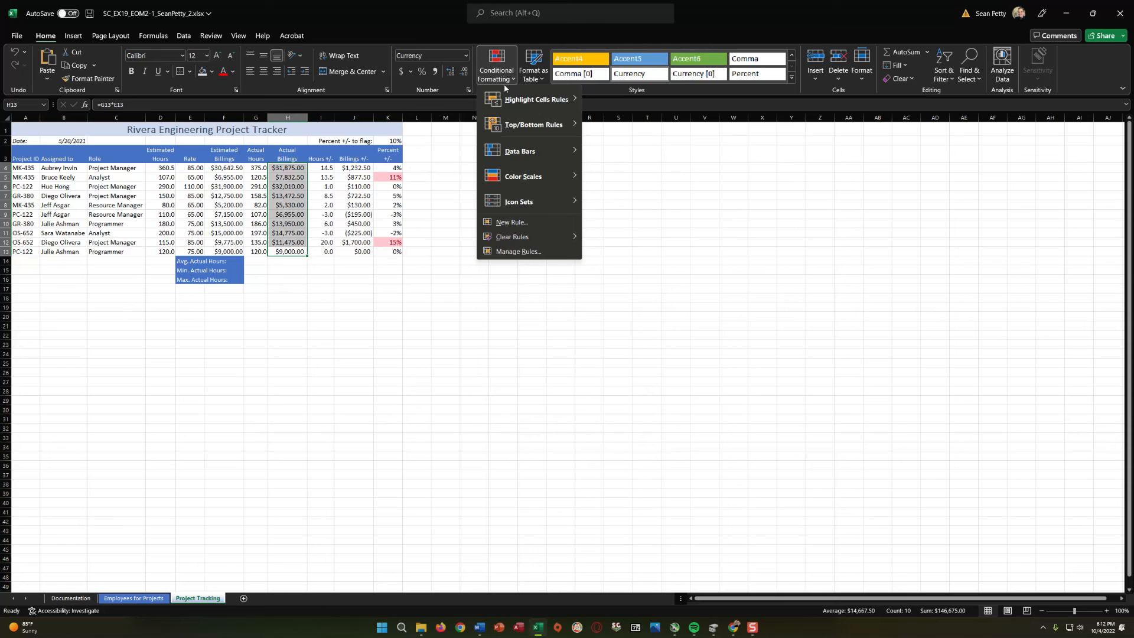
mouse_move(528, 153)
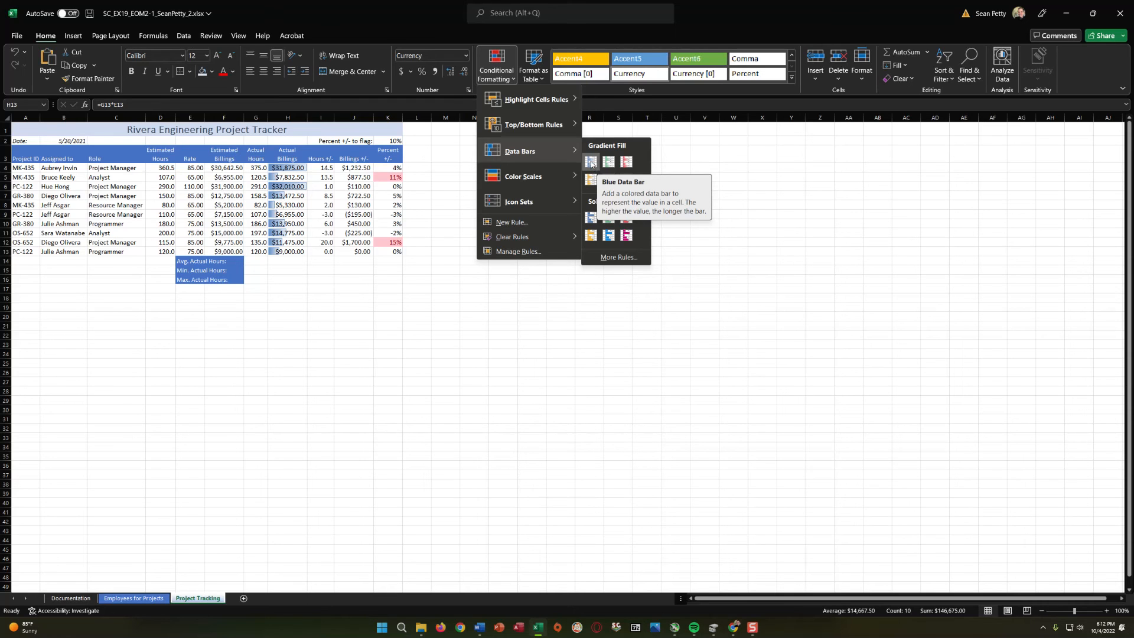
click(590, 161)
click(314, 264)
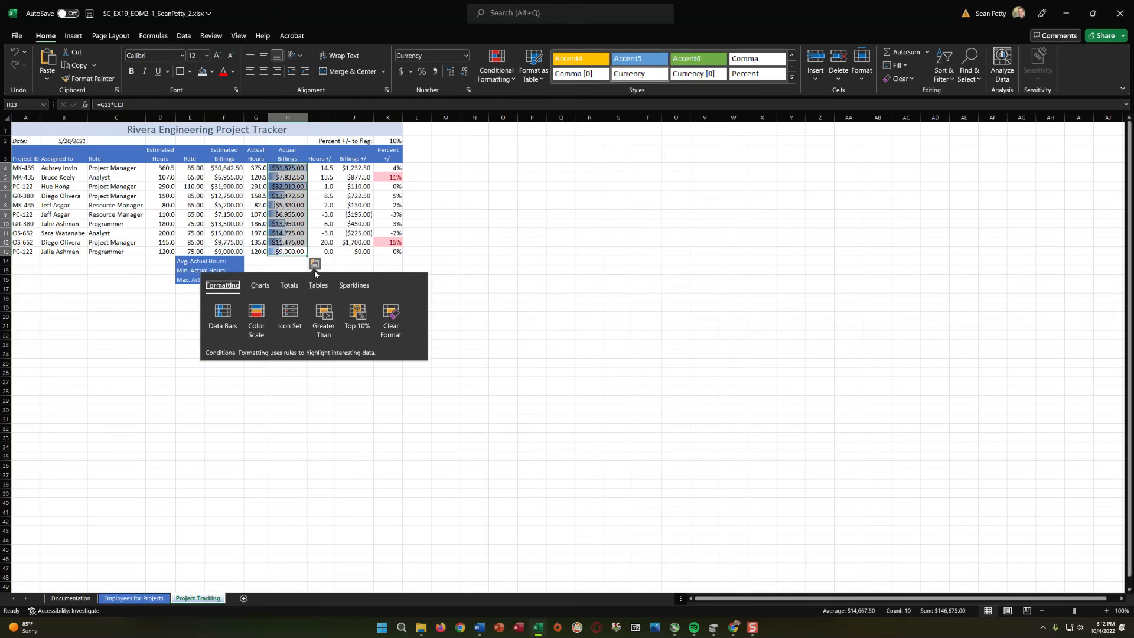
click(482, 253)
click(289, 252)
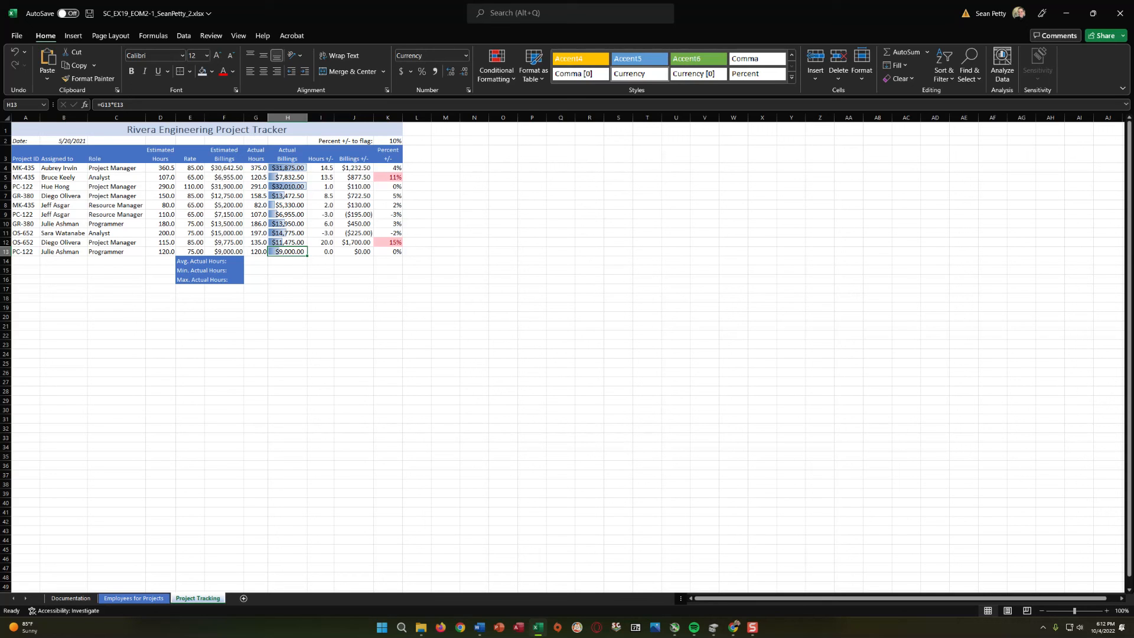
click(275, 268)
click(255, 264)
click(257, 280)
click(251, 268)
click(252, 261)
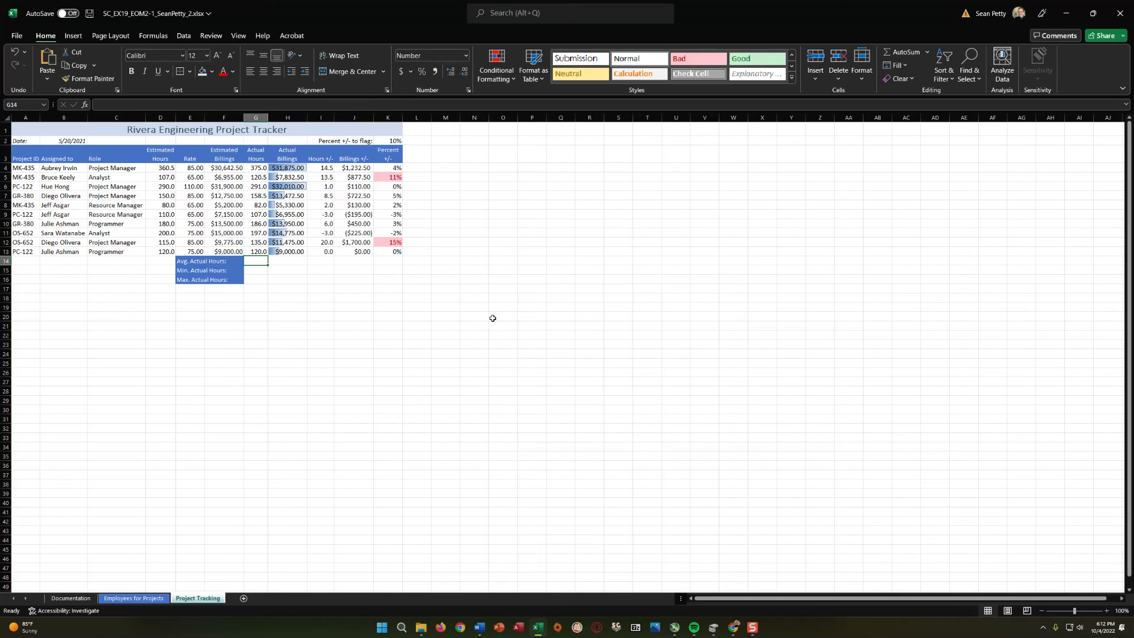
click(259, 287)
Calculate the average actual hours in G14 with =AVERAGE(G4:G13) and check the formula.
click(253, 263)
text(=)
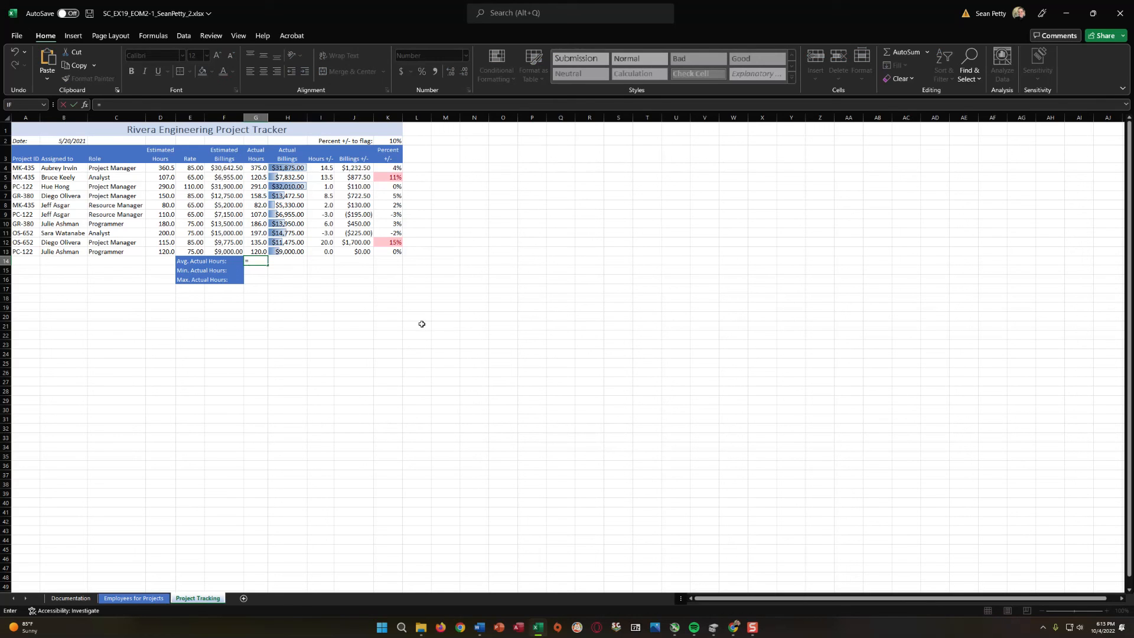
text(aver)
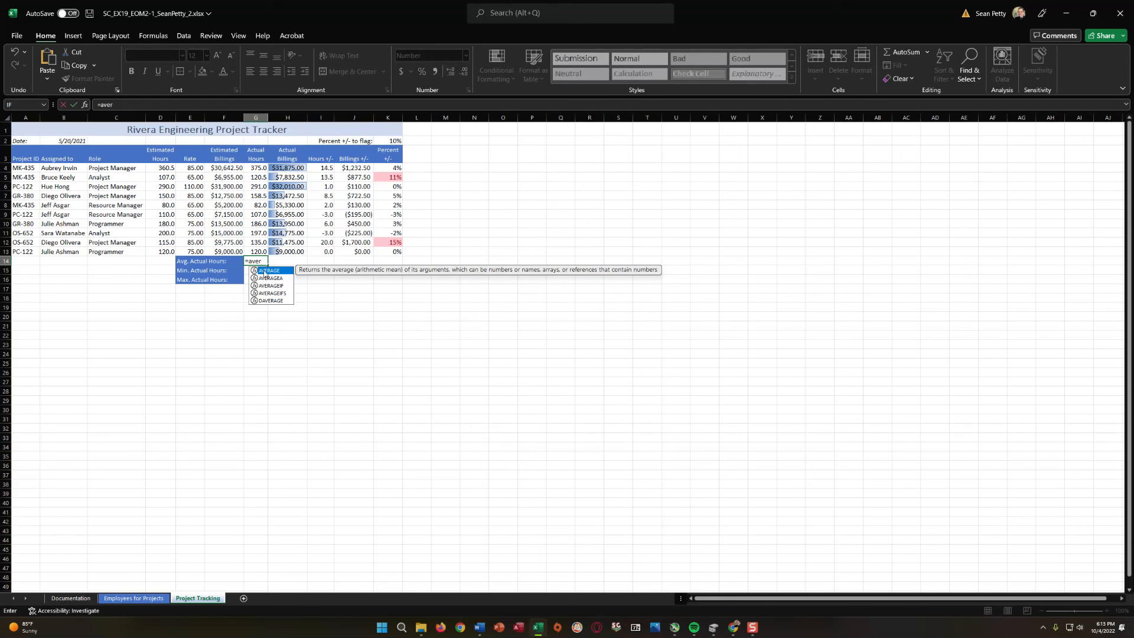
double_click(267, 270)
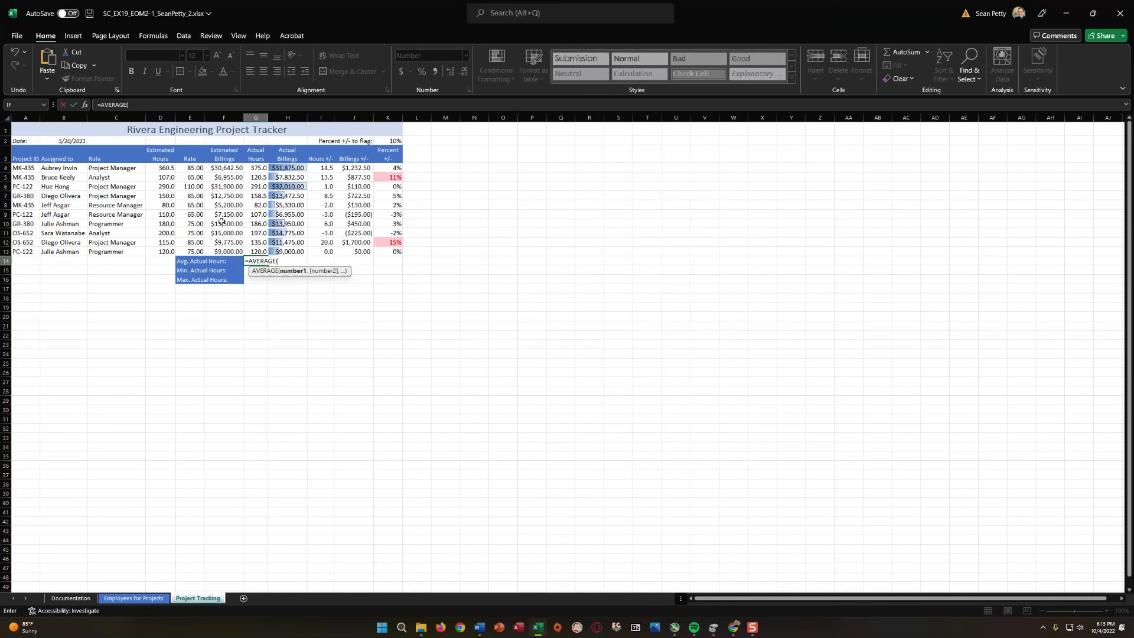
click(255, 167)
drag(259, 252, 259, 253)
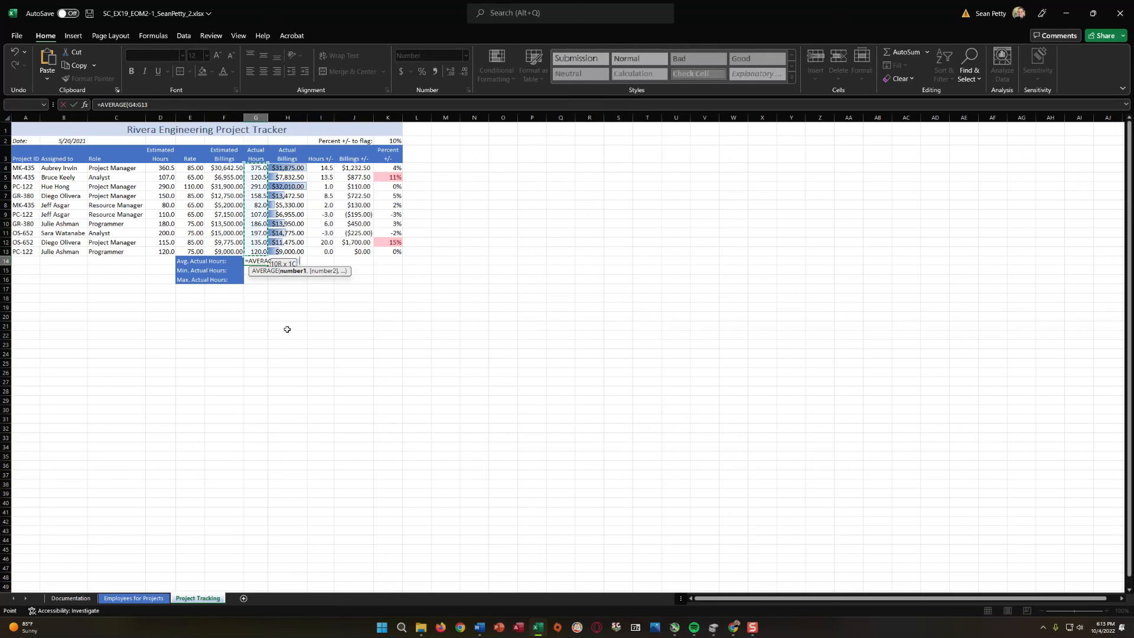
click(288, 353)
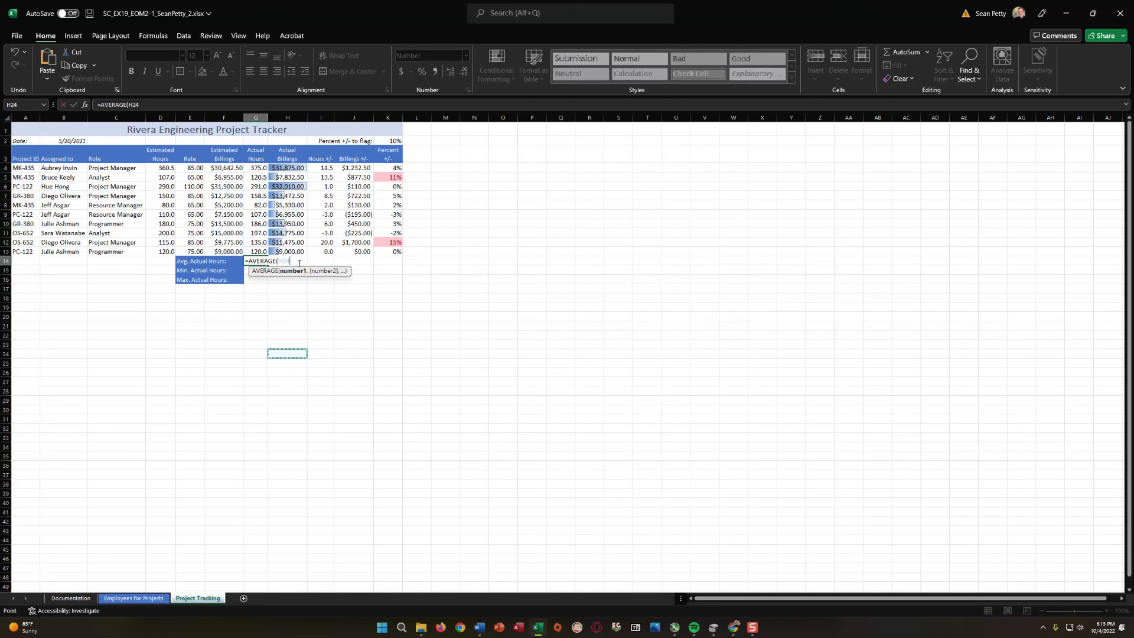
click(256, 250)
click(258, 169)
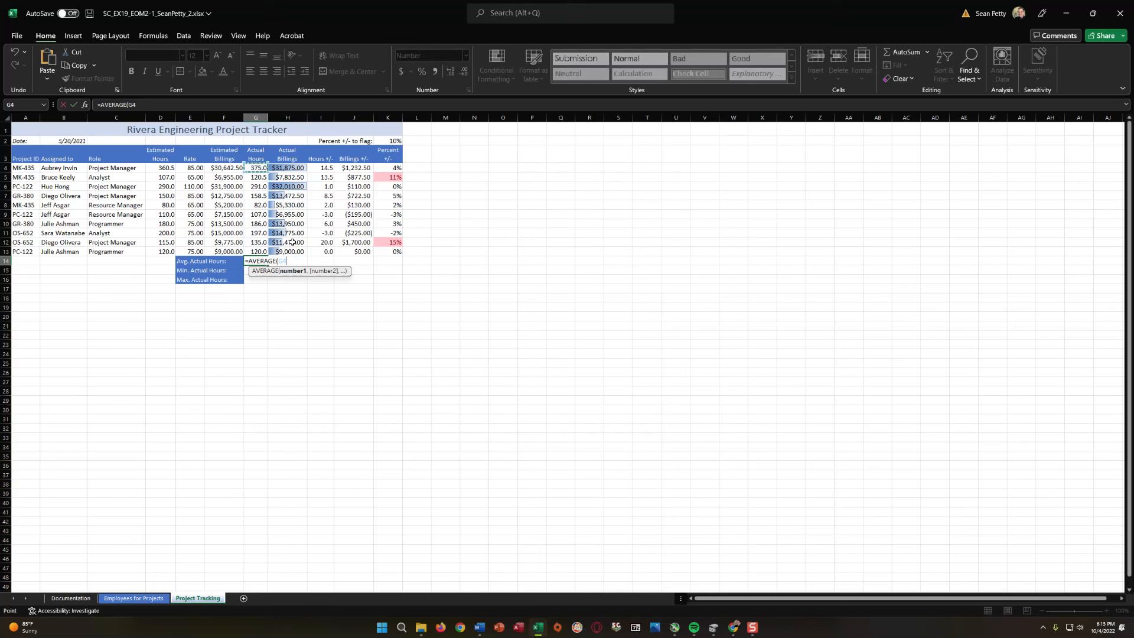
drag(258, 169, 258, 252)
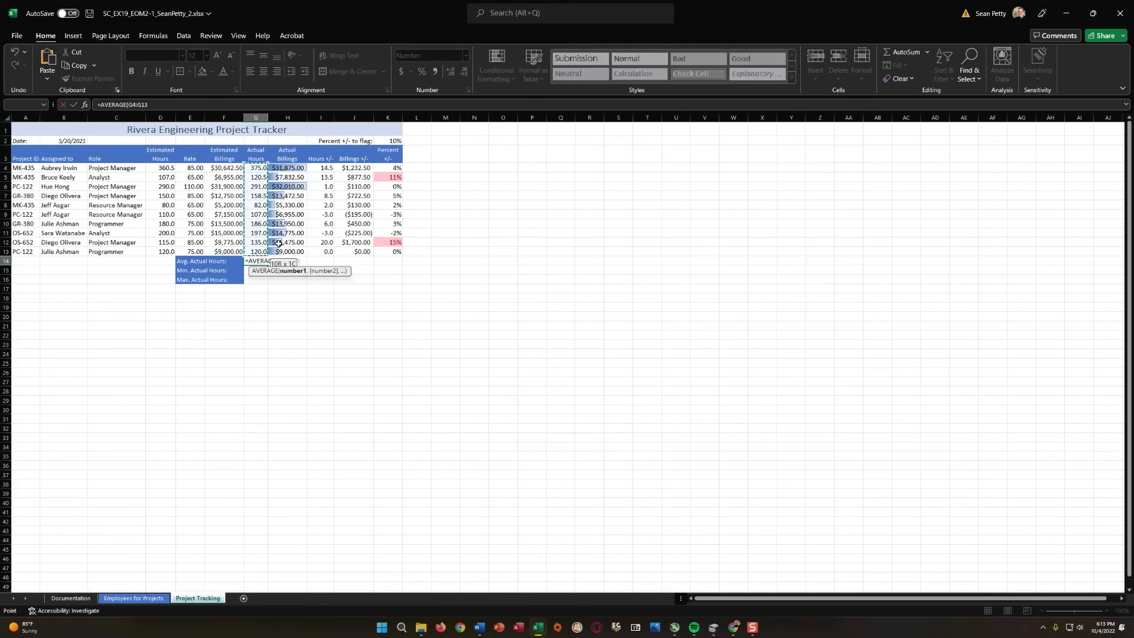
text())
click(297, 292)
click(255, 261)
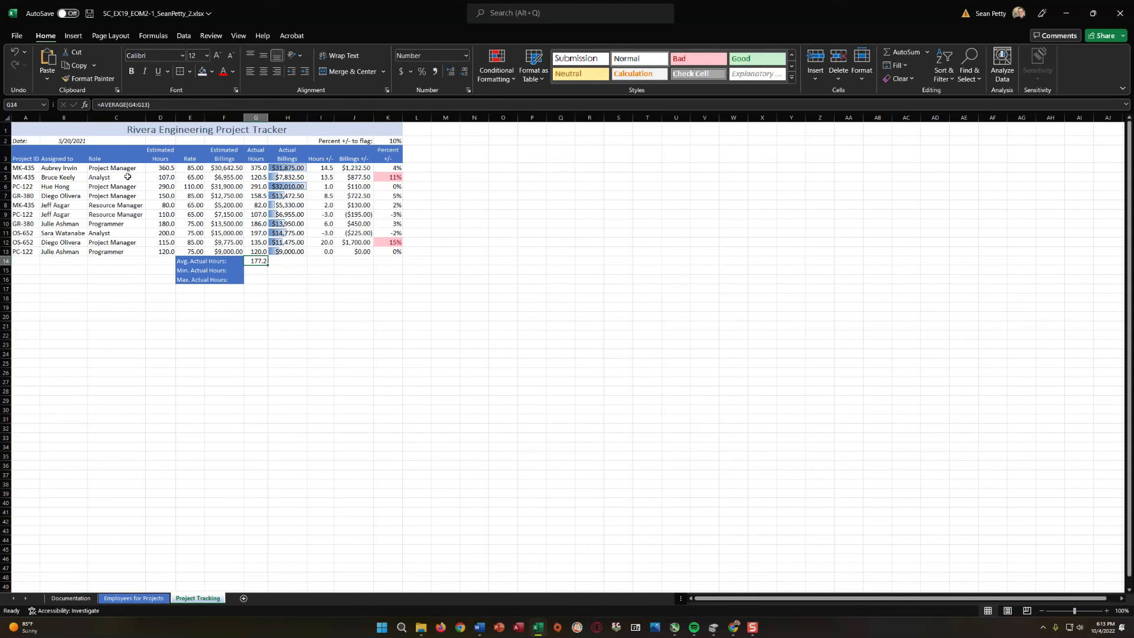
click(156, 104)
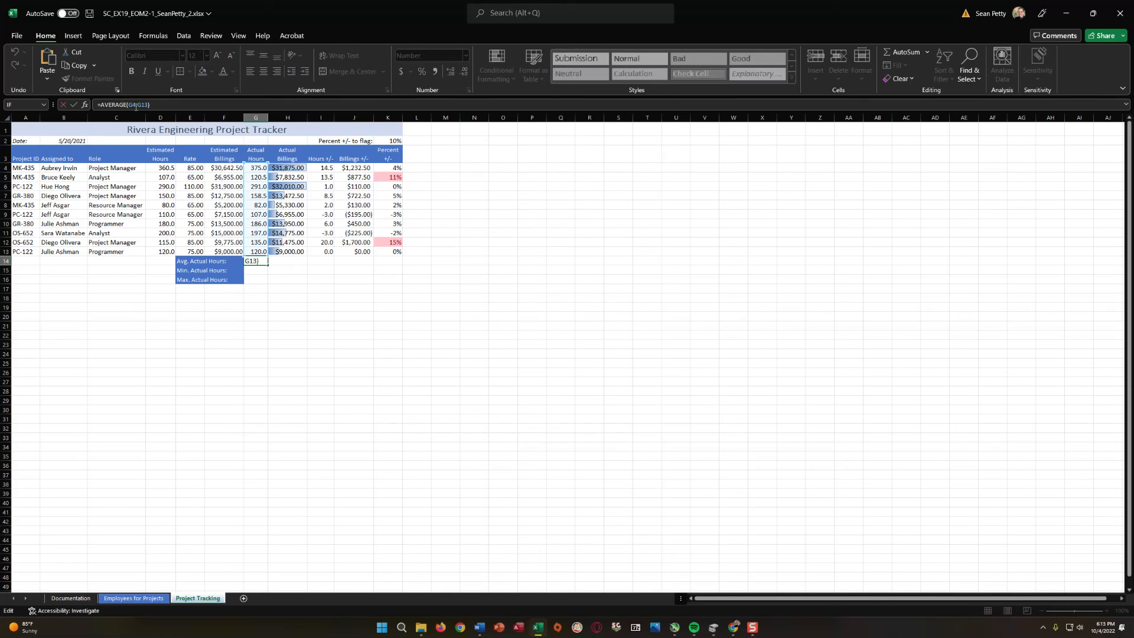
click(261, 279)
Enter a formula for the minimum actual hours in G15 using =MIN(G4:G14).
click(257, 269)
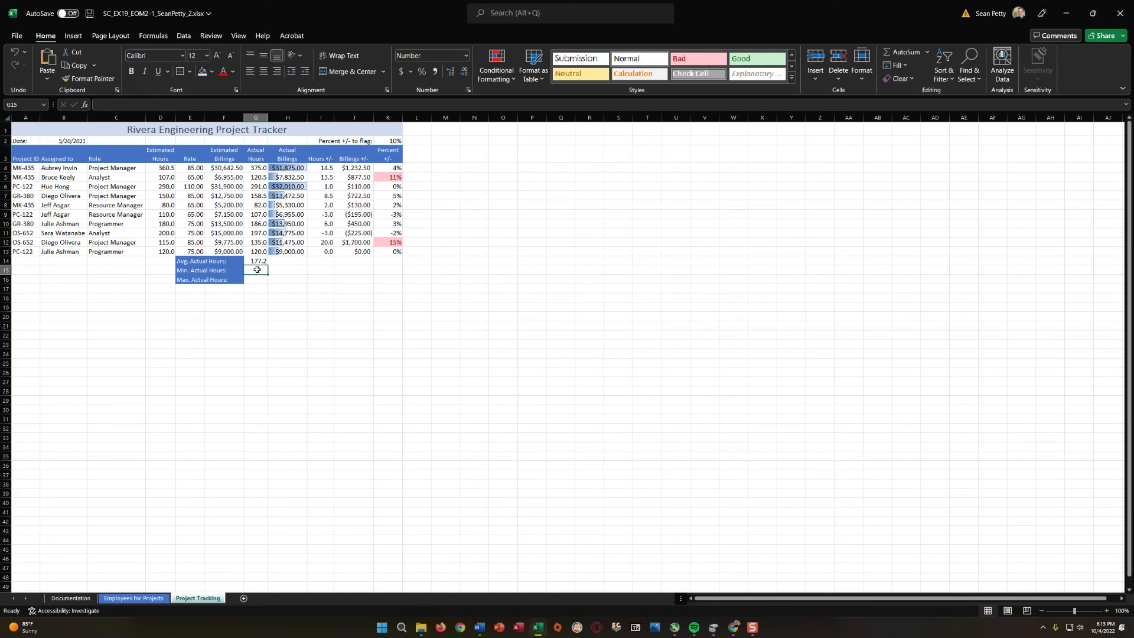
text(=)
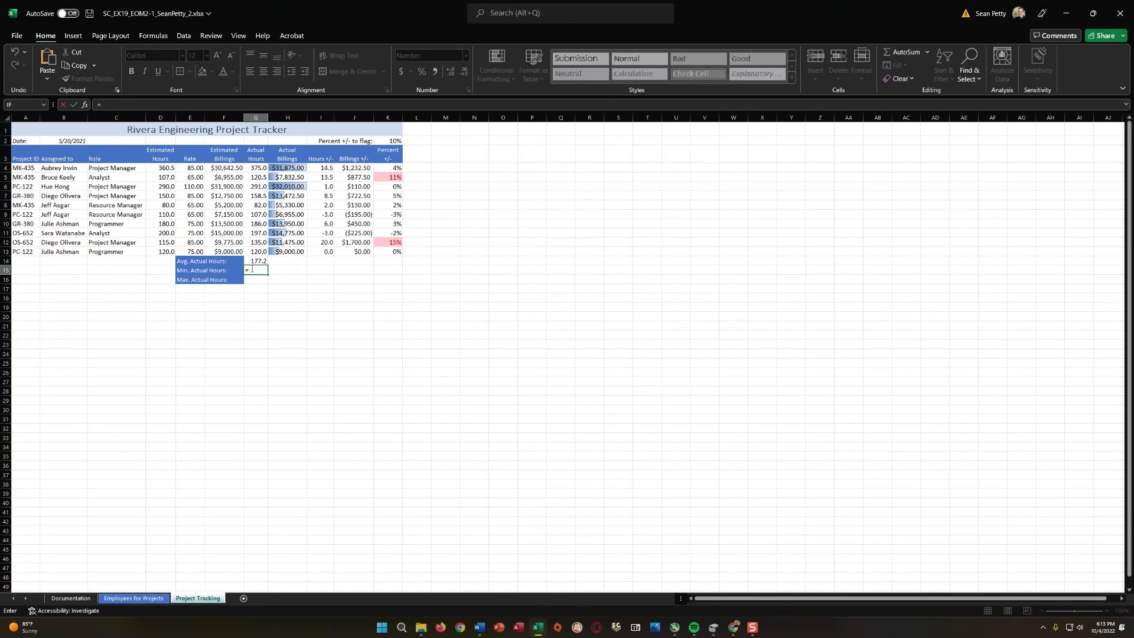
text(min)
double_click(263, 280)
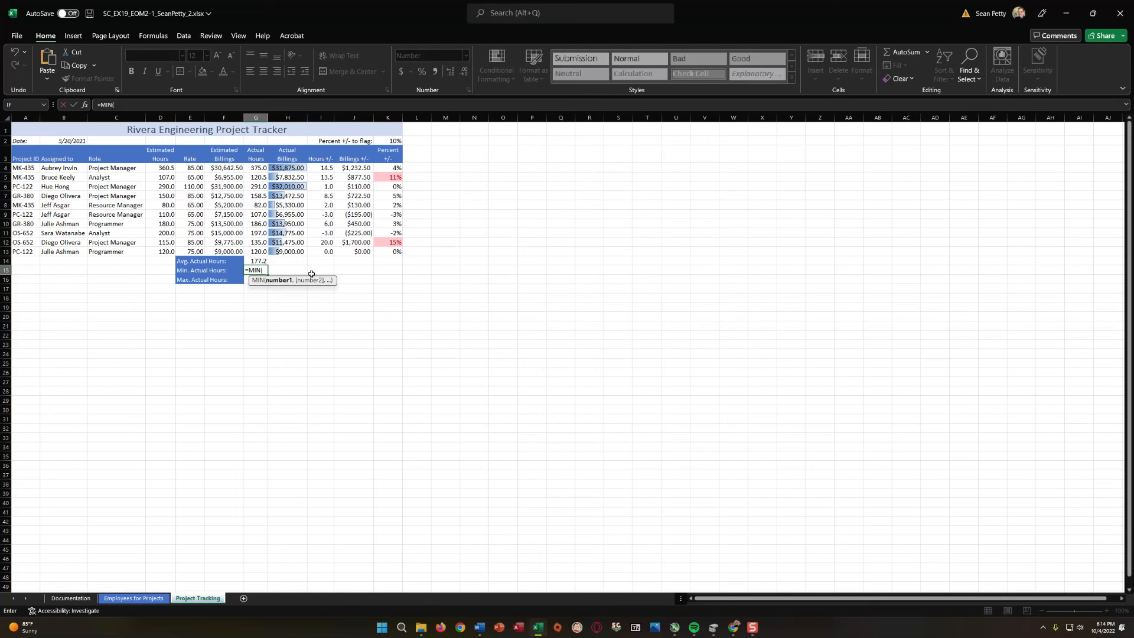
text(G4:G14)
key(Return)
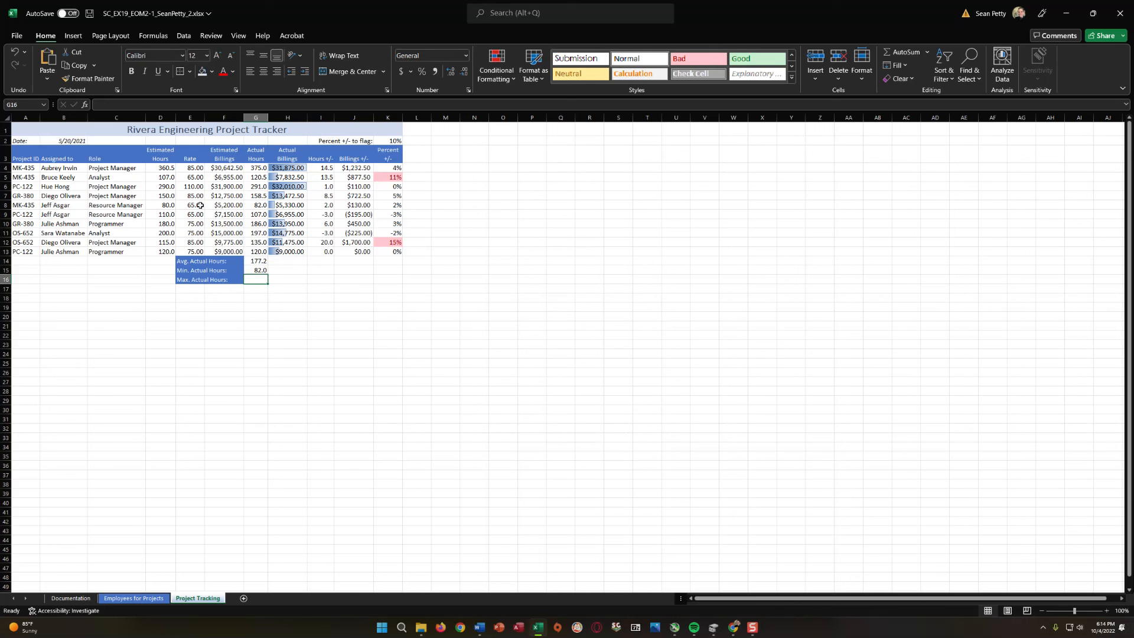
Enter a formula for the maximum actual hours in G16 using =MAX(G3:G13).
text(=maxc)
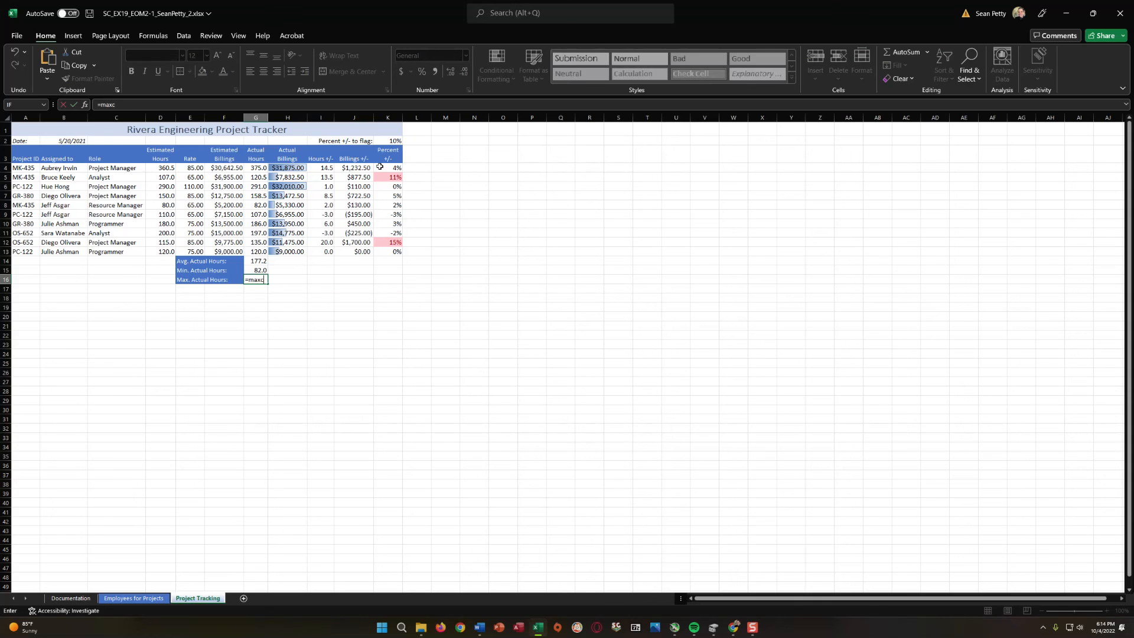
key(BackSpace)
text(()
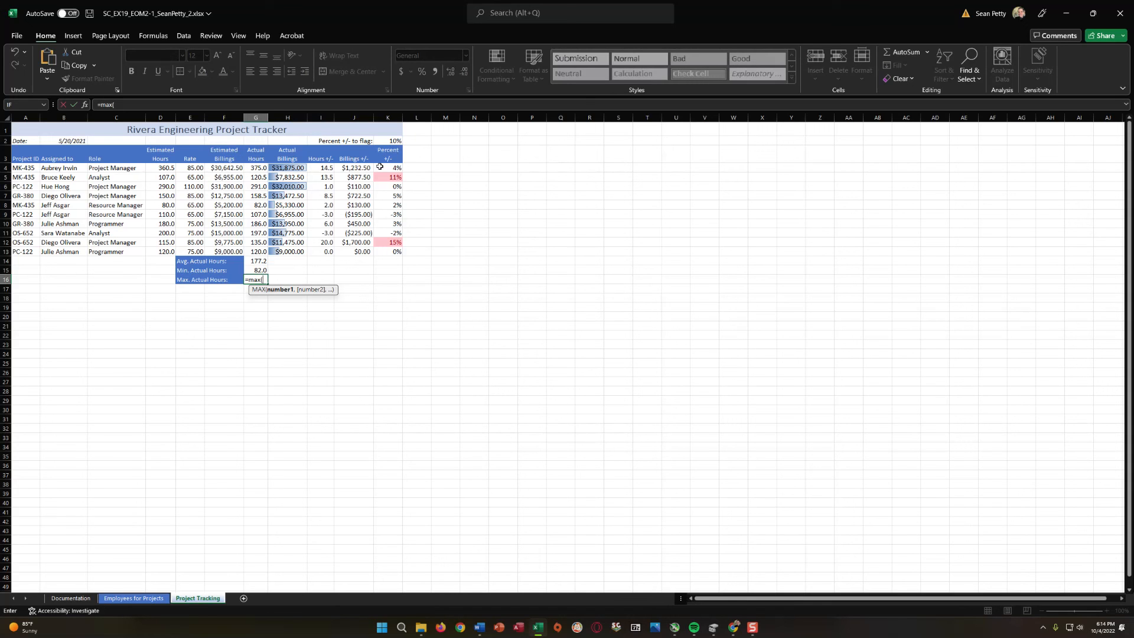
text(G3:G)
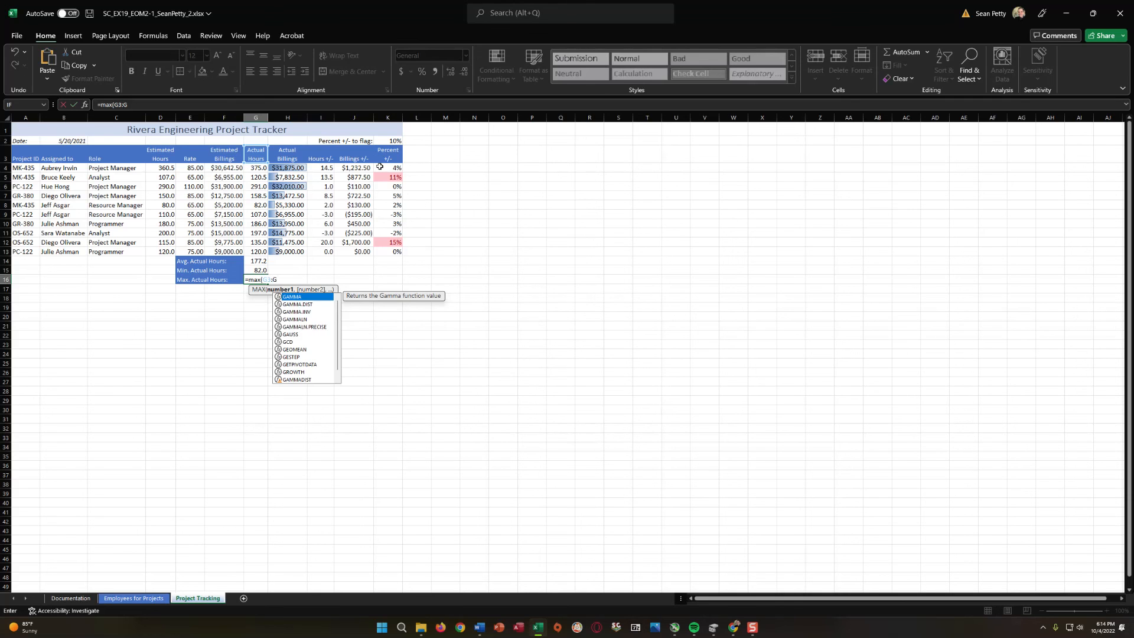
text(13)
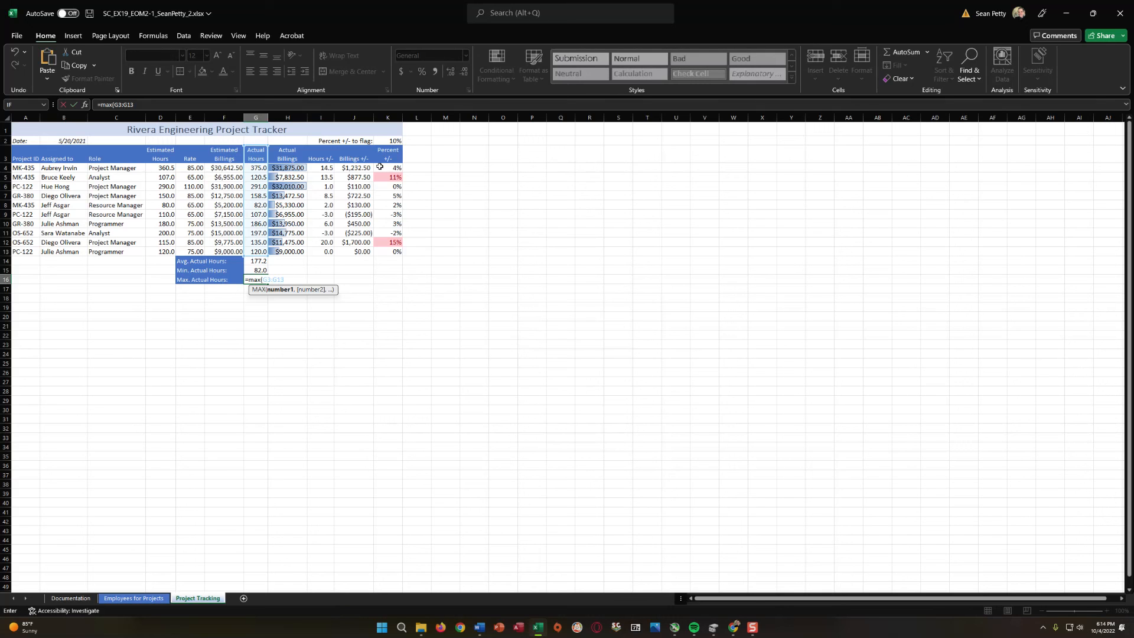
text())
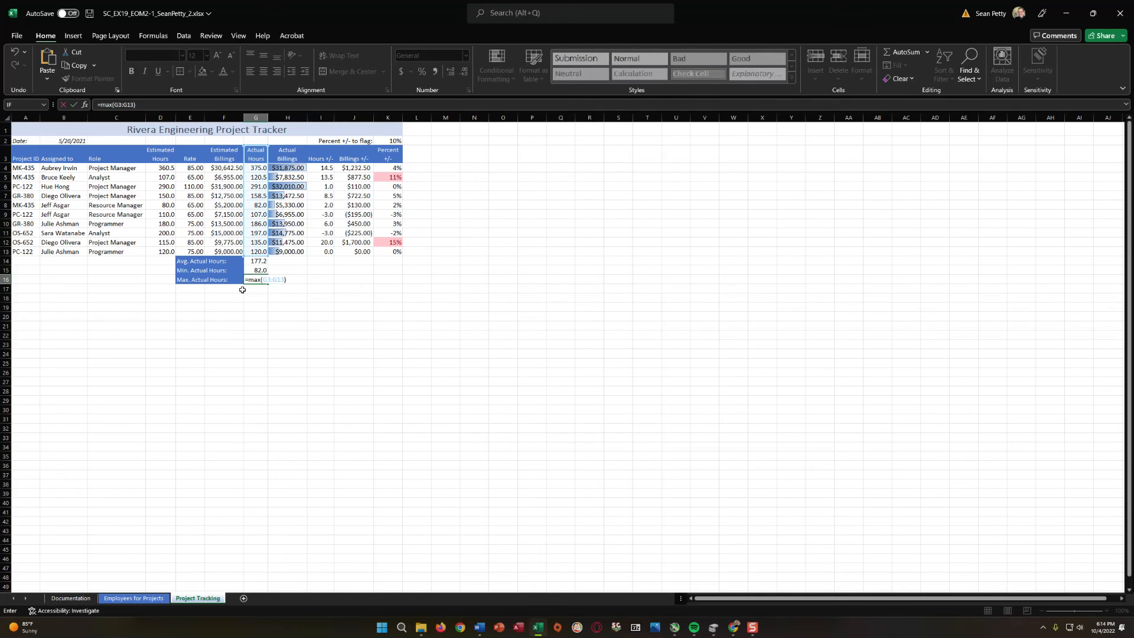
click(248, 307)
Correct the range of the minimum actual hours formula in G15 so it reads =MIN(G4:G13).
click(270, 272)
click(260, 270)
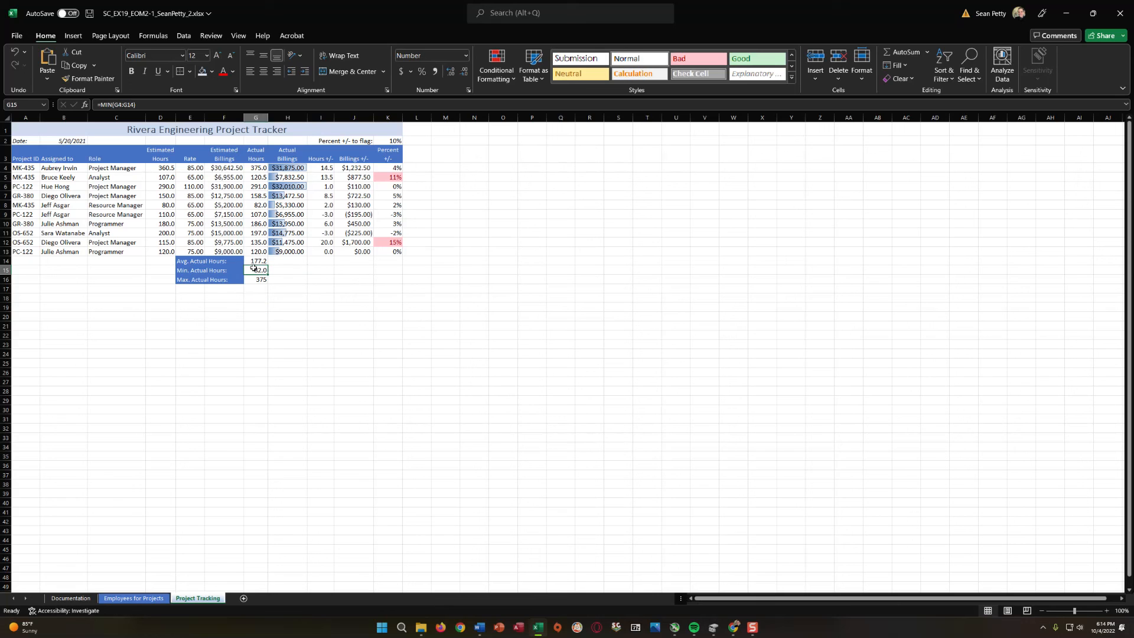
click(134, 104)
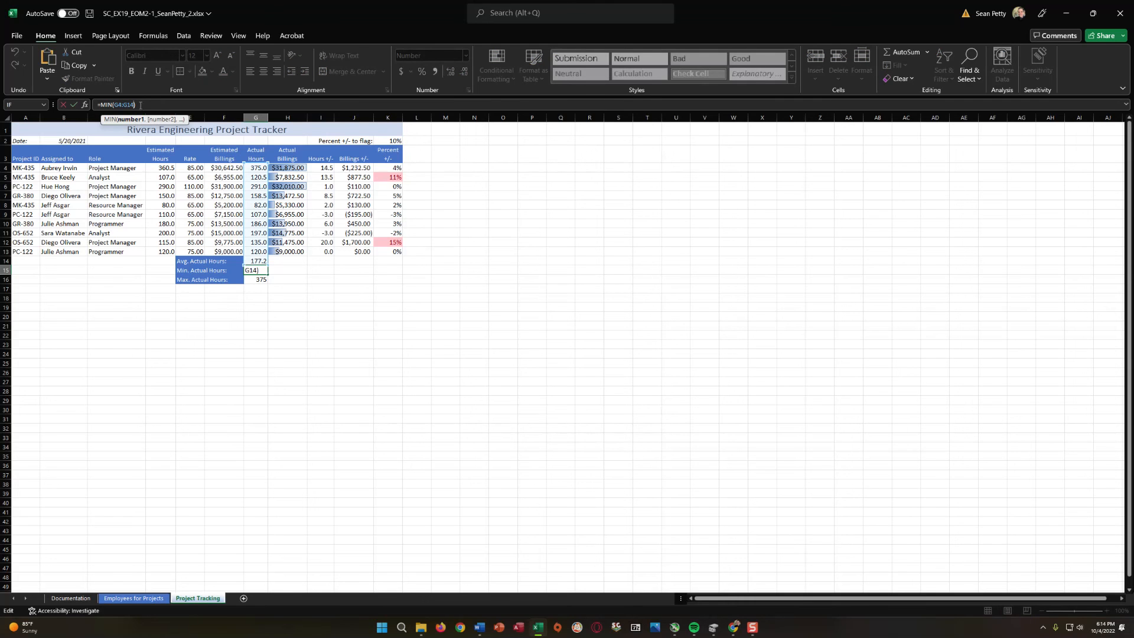
key(Delete)
text(3)
click(275, 278)
click(261, 270)
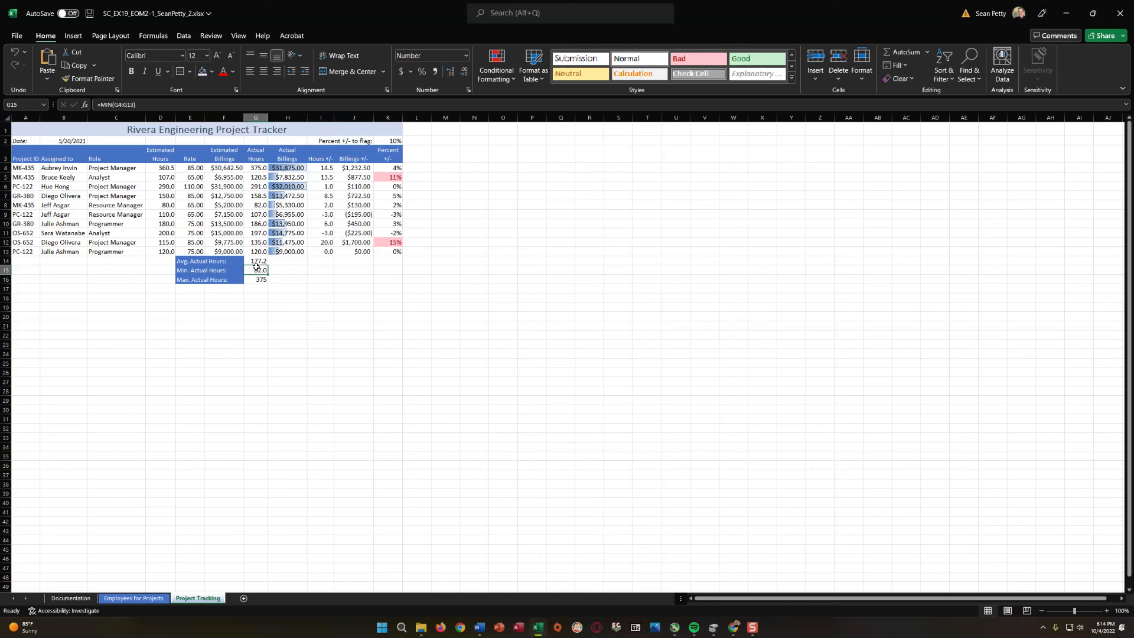
Undo the accidental fill over G14:G15 and review the average actual hours formula in G14.
drag(267, 275, 266, 262)
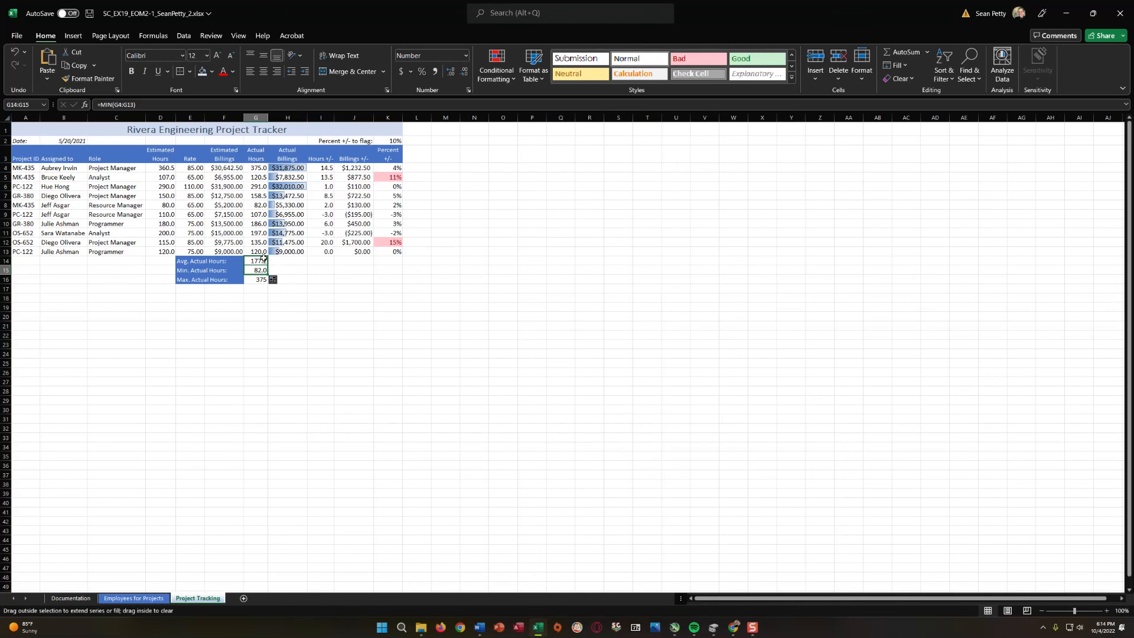
key(ctrl+z)
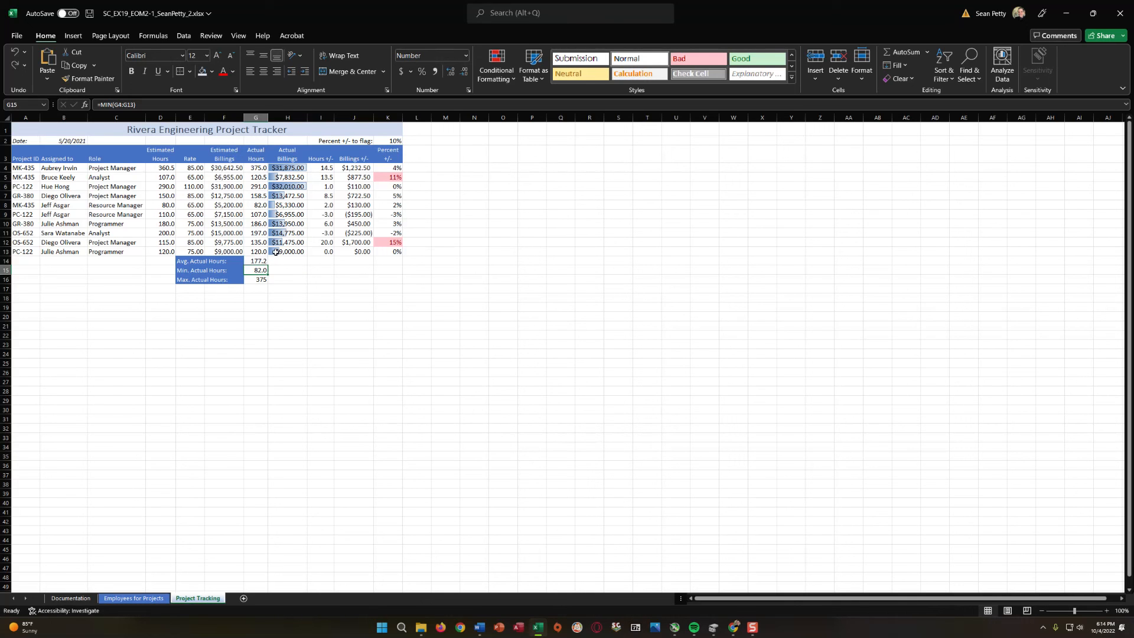
click(265, 261)
click(151, 104)
key(Return)
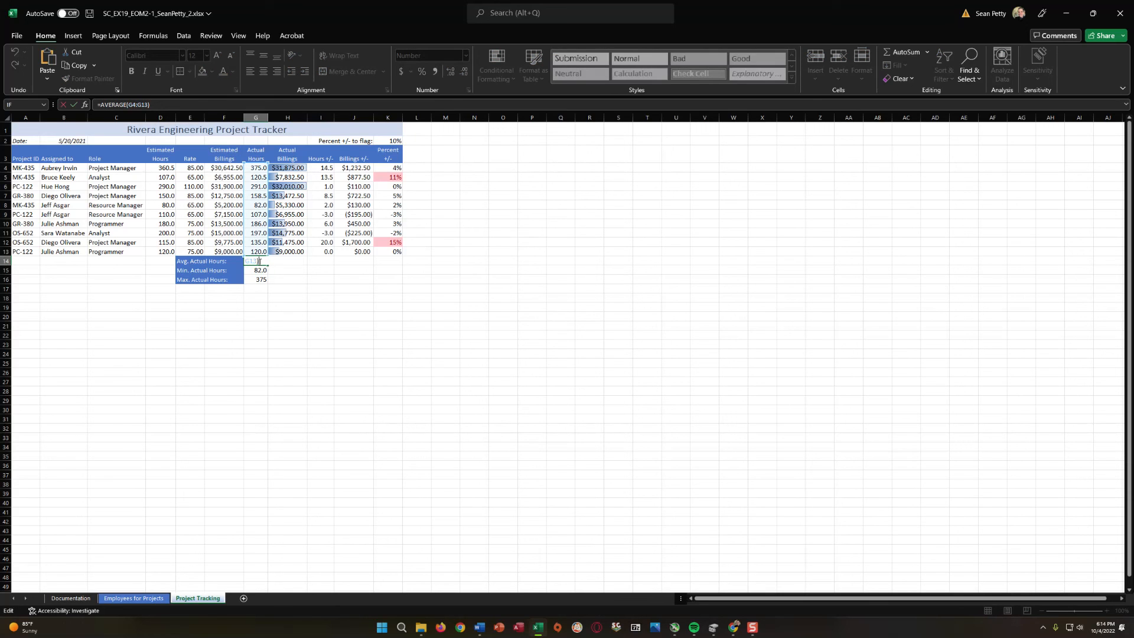
click(261, 278)
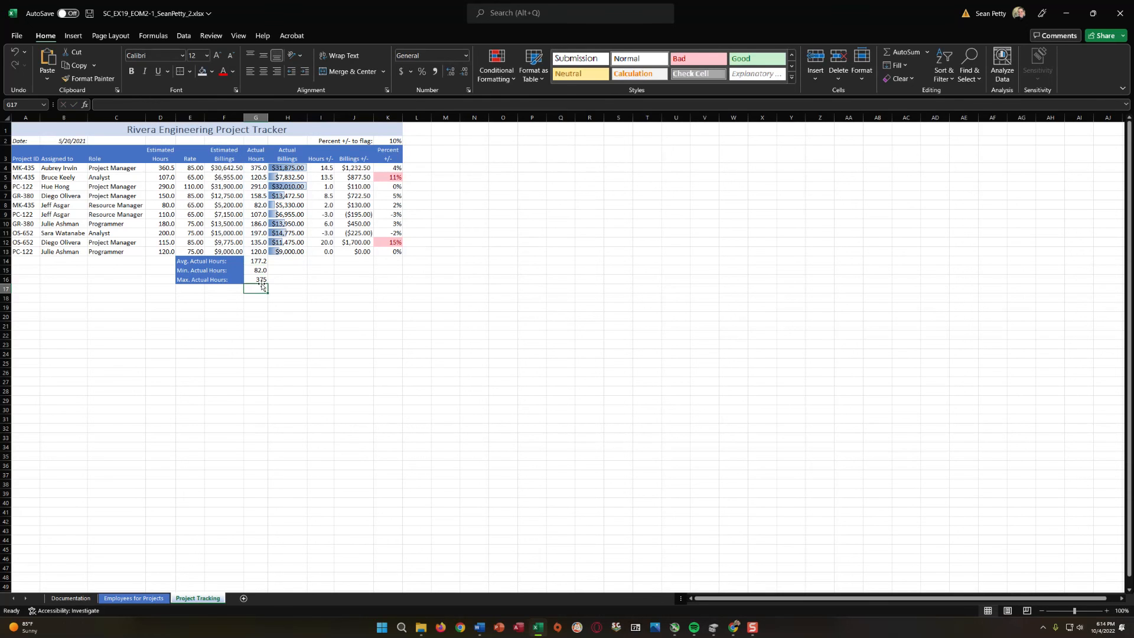
click(261, 306)
Review the finished Employees for Projects and Project Tracking worksheets and open the Documentation worksheet.
click(127, 601)
click(195, 598)
click(123, 599)
click(195, 598)
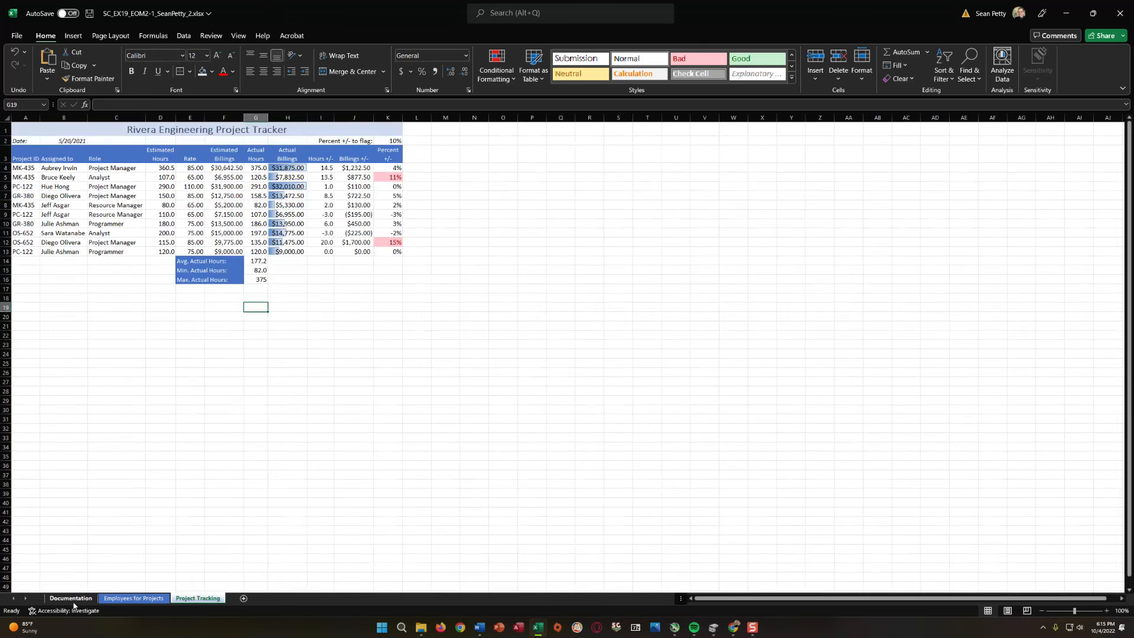
click(71, 598)
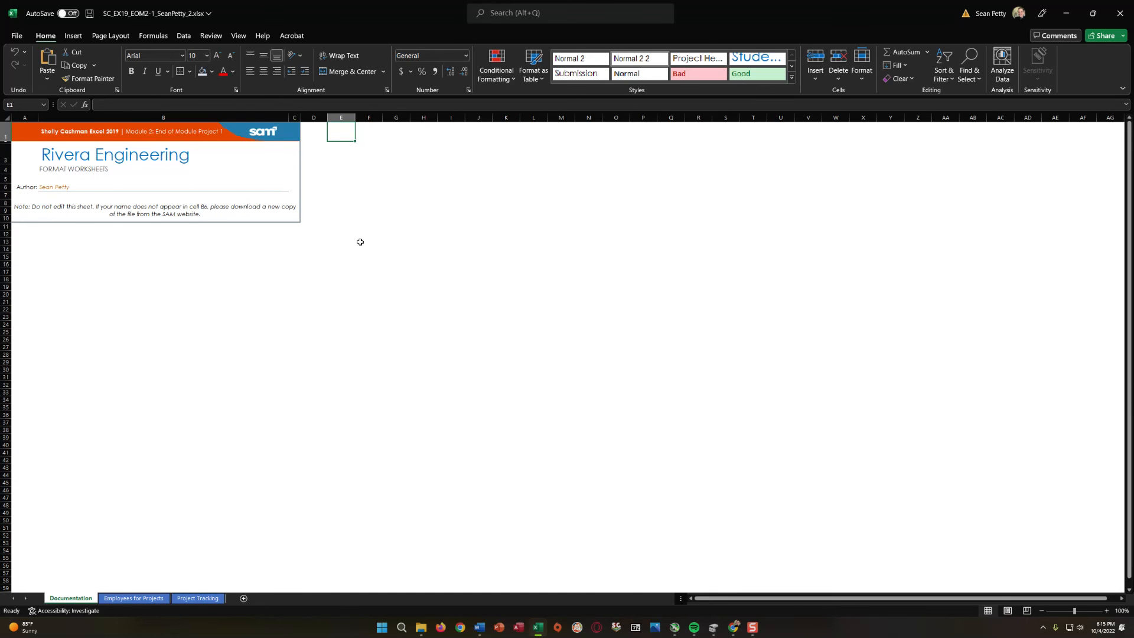